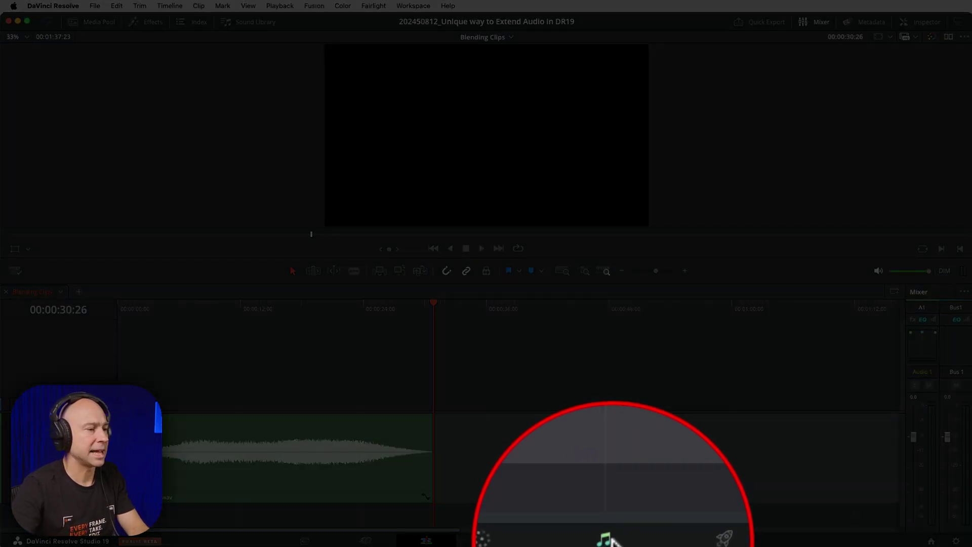
- Switch to the Fairlight page and Option-drag a trial duplicate of the ambient clip to the right
click(609, 541)
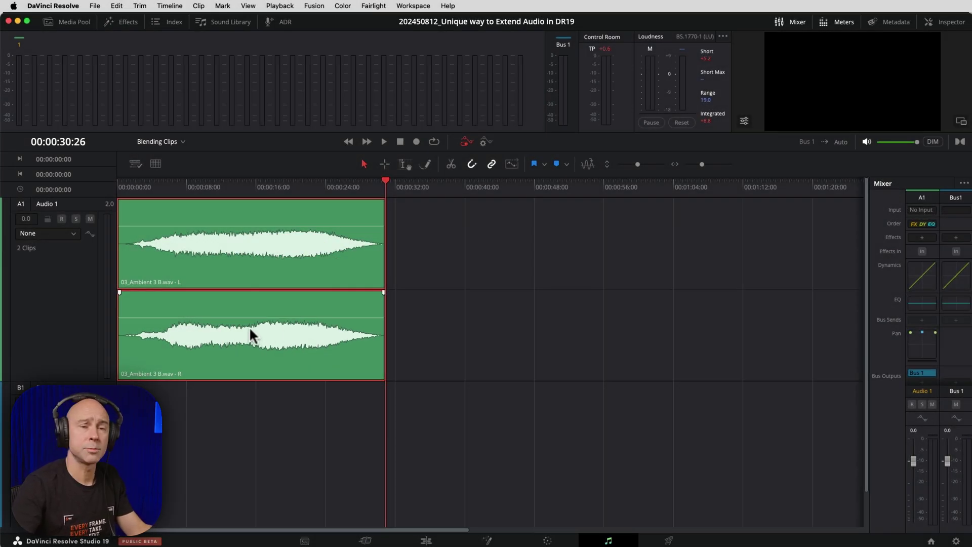
key(alt)
drag(226, 360, 432, 360)
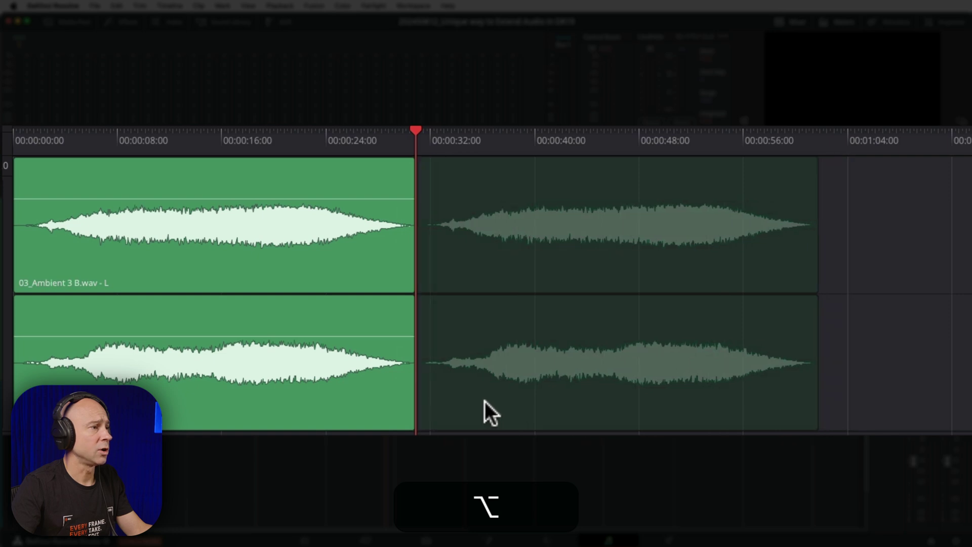
drag(484, 400, 363, 400)
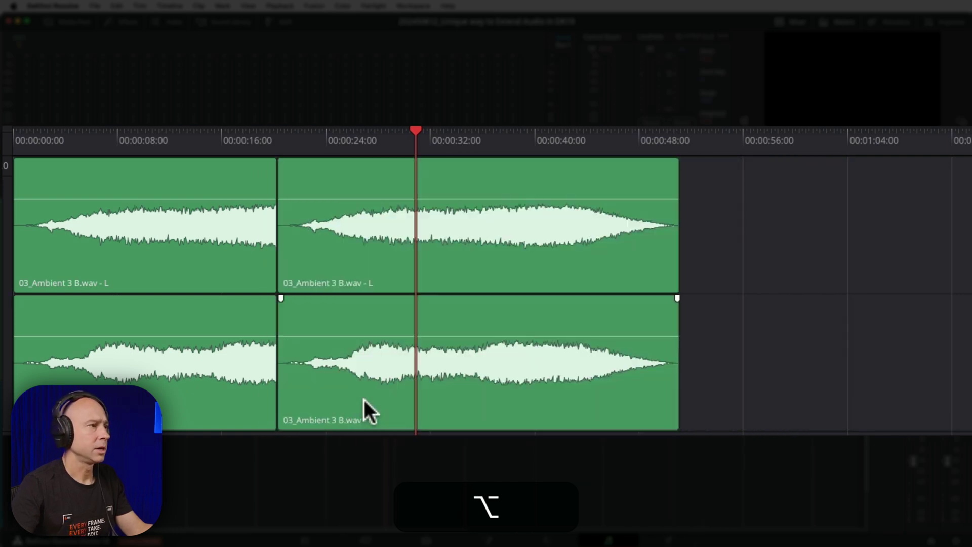
- Reposition the trial duplicate, then undo it so only the 03_Ambient 3 B.wav clip remains
click(335, 173)
drag(335, 173, 381, 184)
drag(275, 189, 329, 188)
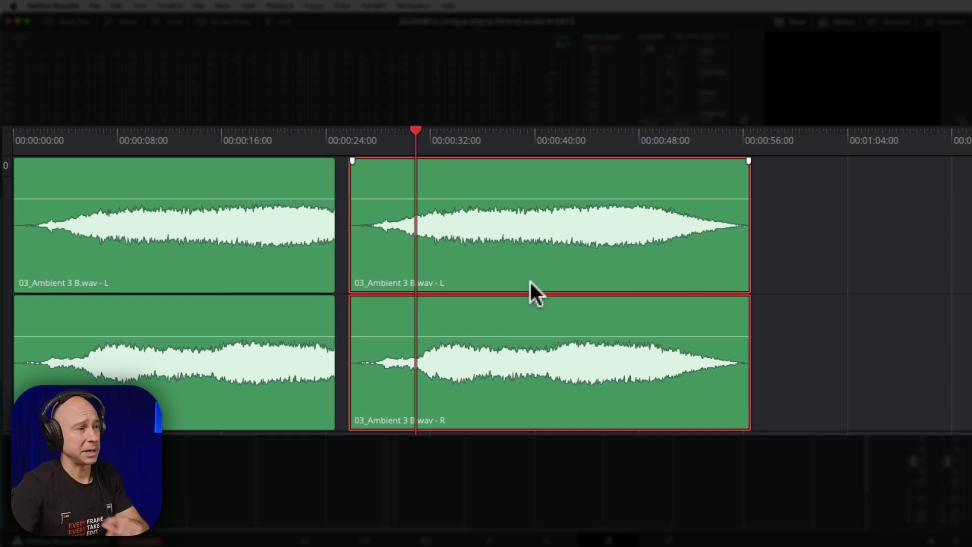
key(super+z)
key(super+z)
key(super+z)
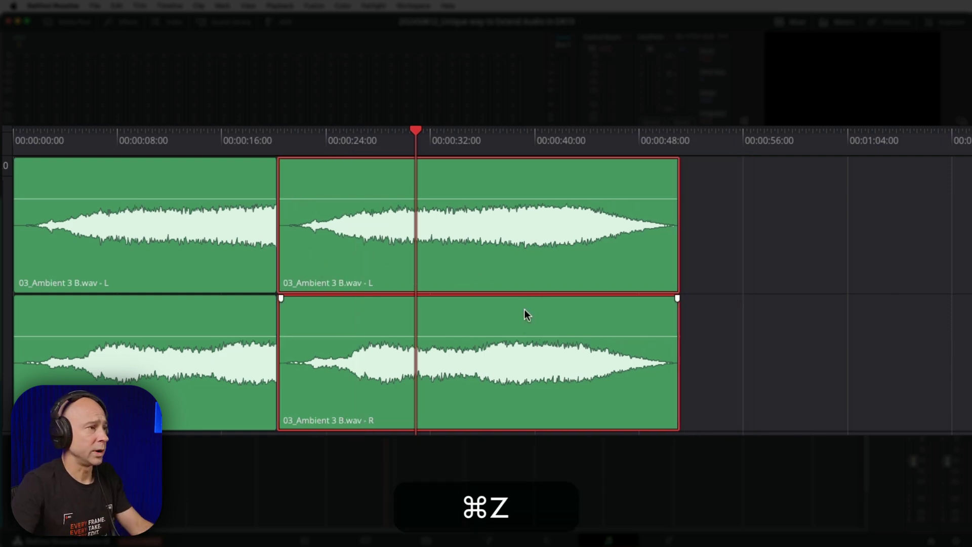
click(474, 359)
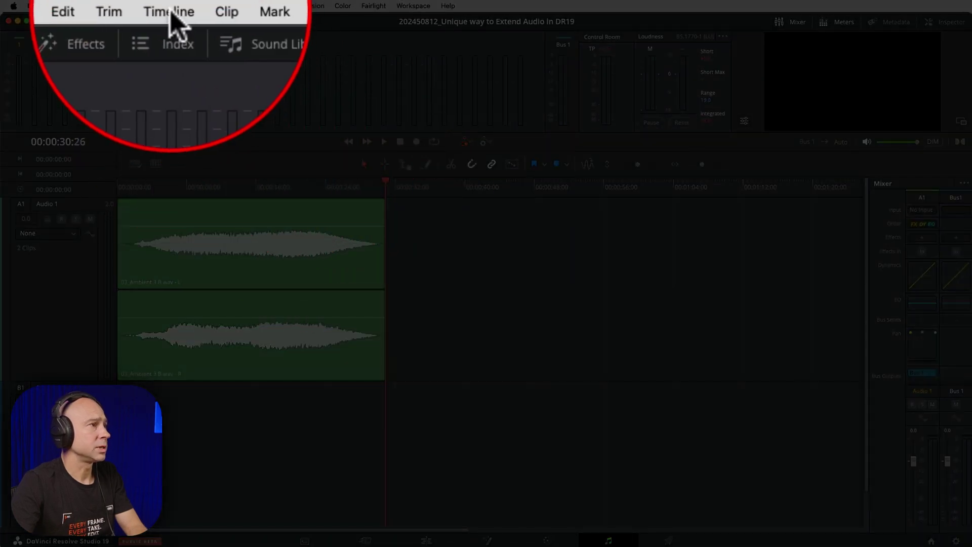
- Turn on Layered Audio Editing in the Timeline menu and select the ambient clip
click(171, 6)
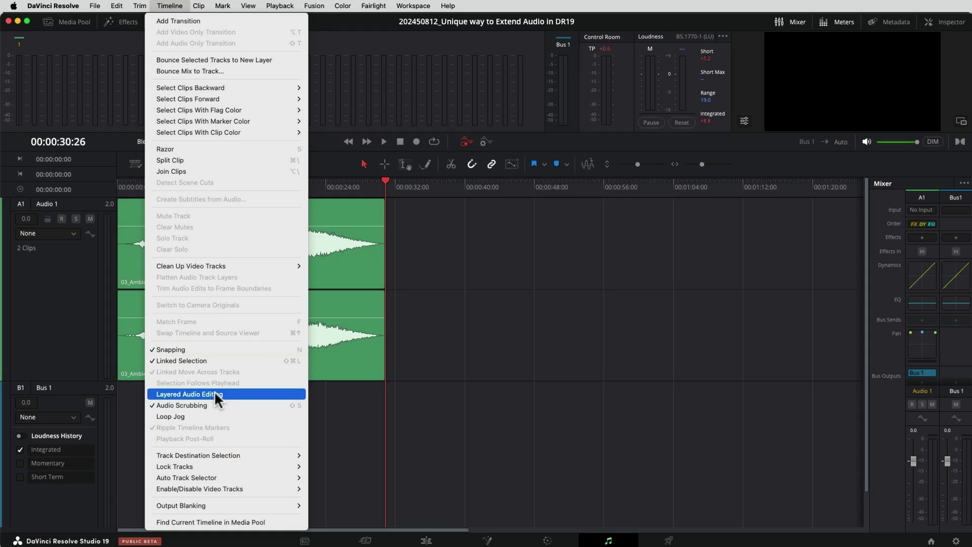
click(214, 391)
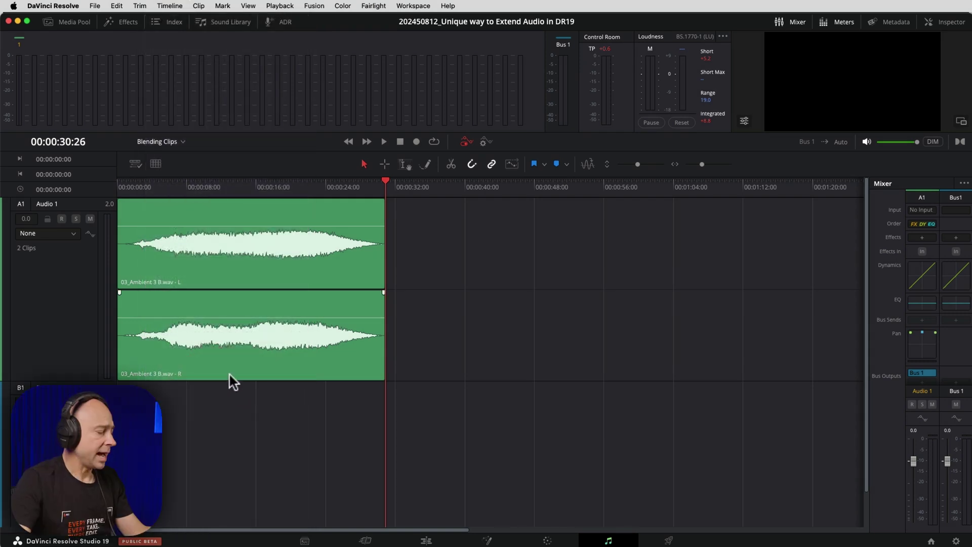
click(196, 357)
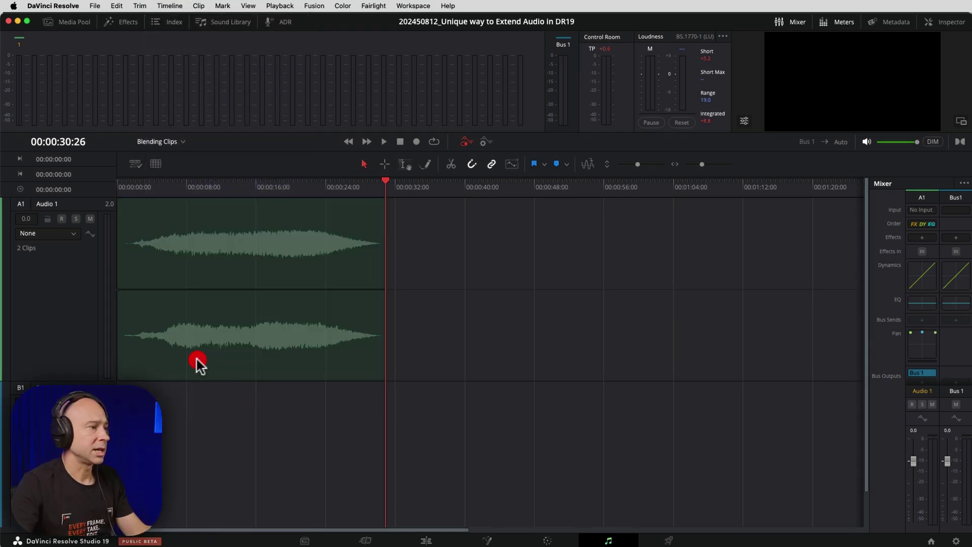
- Duplicate the ambient clip over the original's end and give the copy a fade-in across the overlap
key(alt)
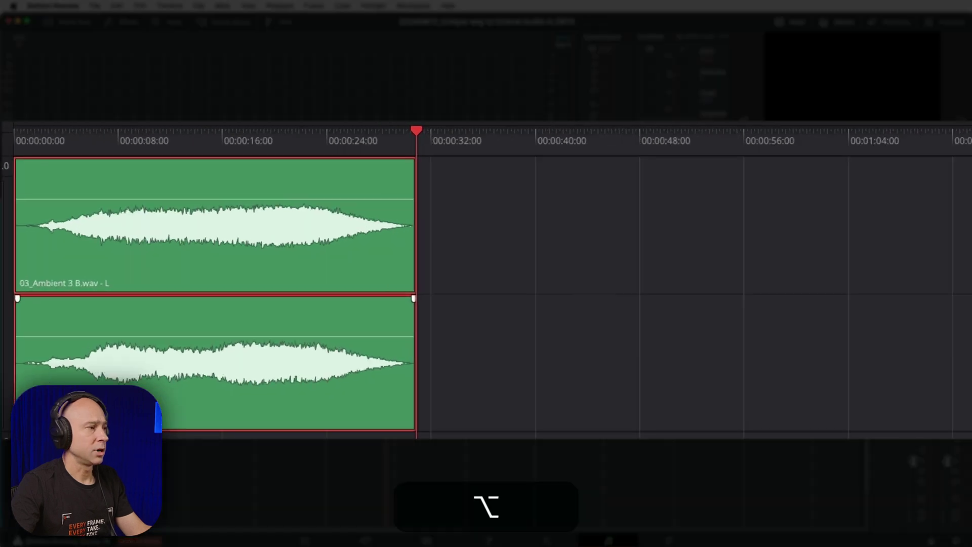
drag(124, 405, 442, 409)
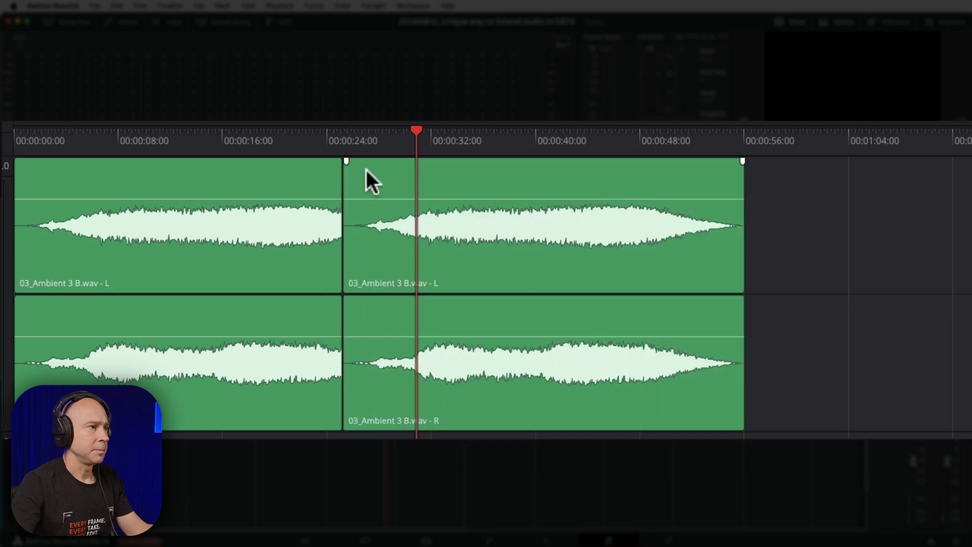
drag(360, 160, 409, 161)
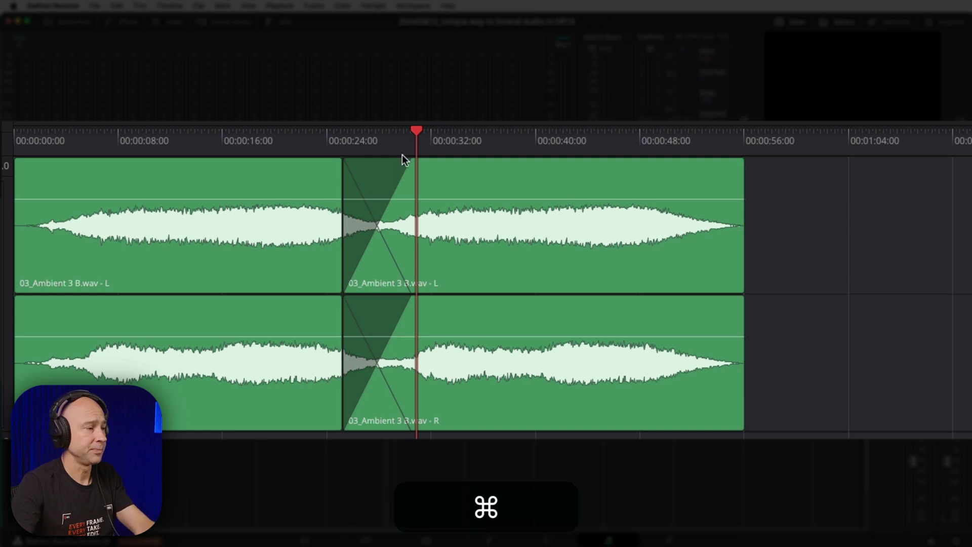
key(super+equal)
mouse_move(560, 160)
mouse_down()
mouse_move(438, 162)
mouse_move(623, 163)
mouse_move(488, 165)
mouse_move(552, 163)
mouse_up()
click(418, 191)
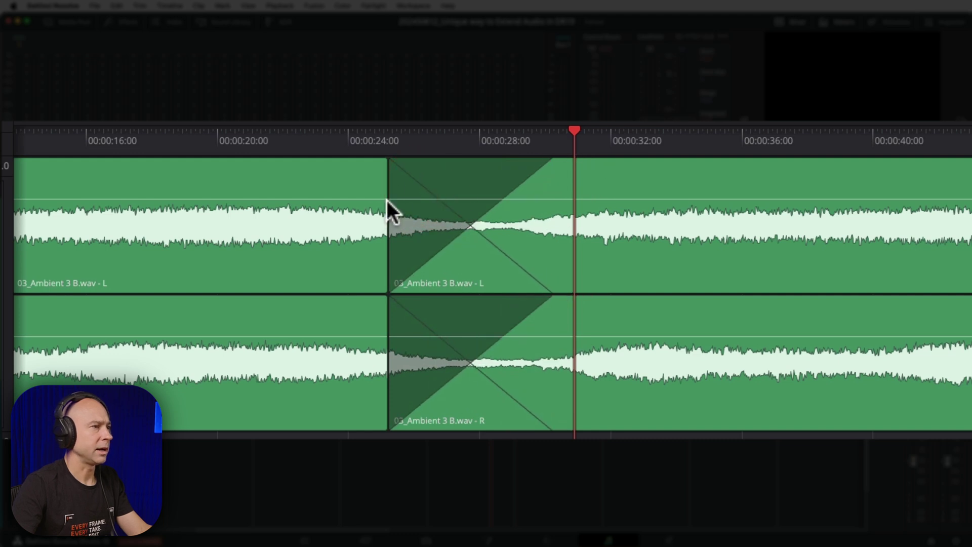
- Extend the first clip under the copy and move the duplicate to start about 00:00:21
mouse_move(389, 202)
mouse_down()
mouse_move(575, 218)
mouse_move(255, 209)
mouse_move(394, 213)
mouse_up()
click(668, 264)
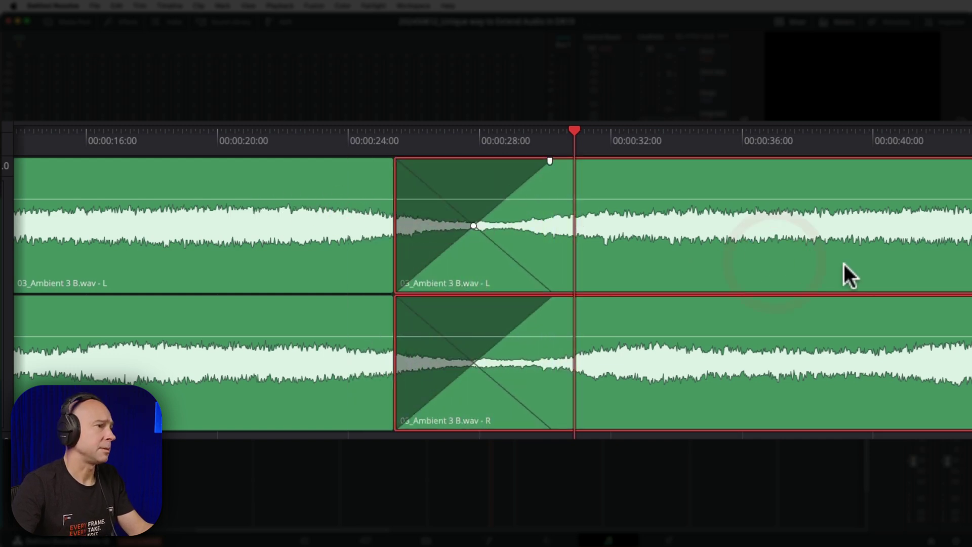
key(Delete)
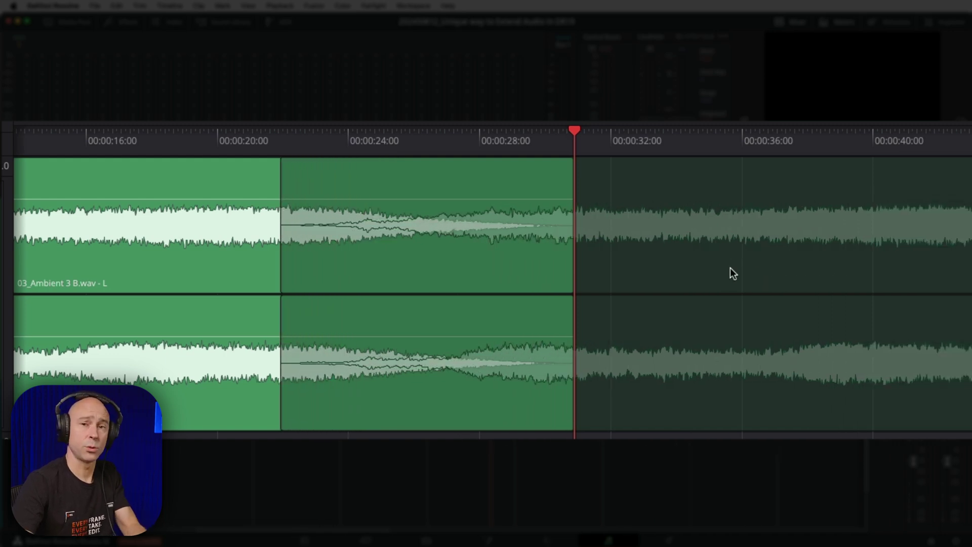
mouse_move(730, 268)
mouse_down()
mouse_move(673, 269)
mouse_move(740, 272)
mouse_up()
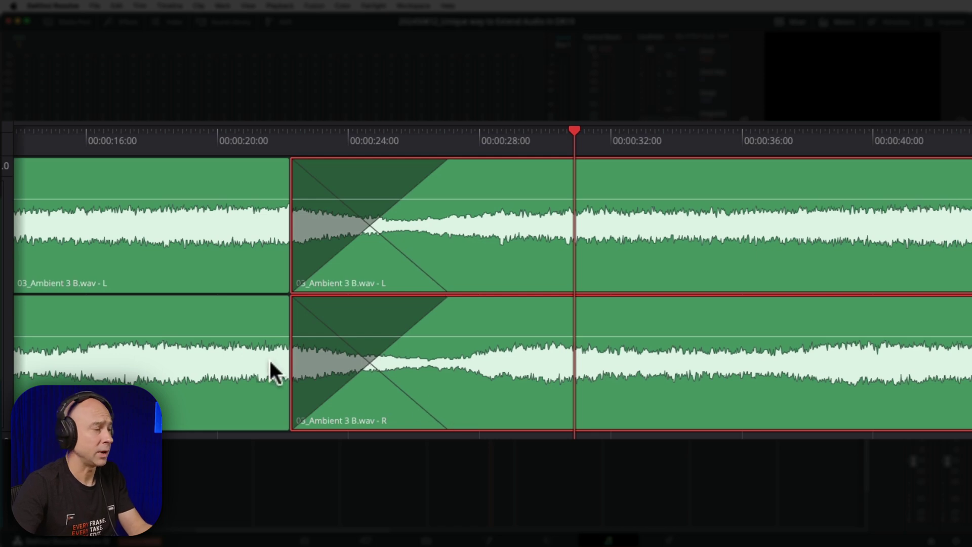
key(super+minus)
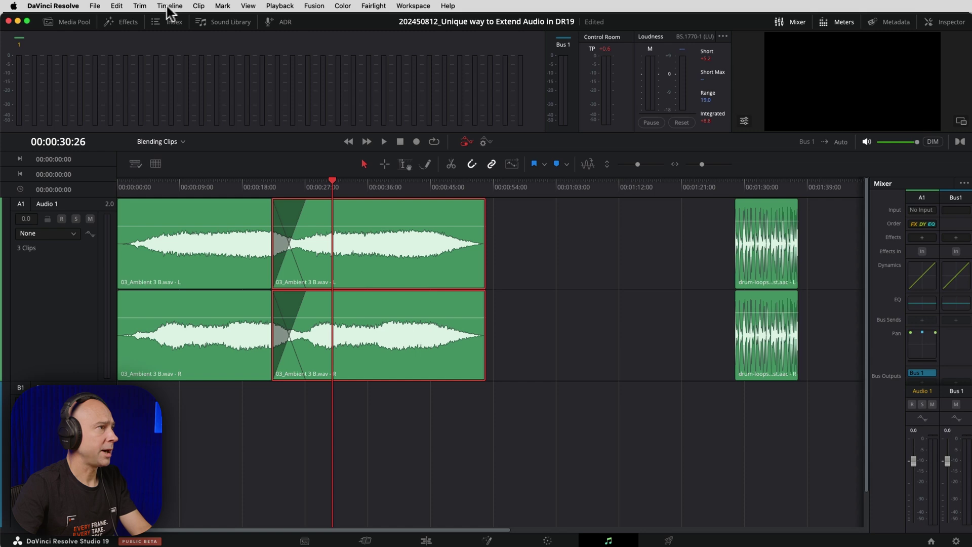
- Show audio track layers and lengthen the duplicate ambient clip's fade-in to begin near 00:00:22
click(249, 6)
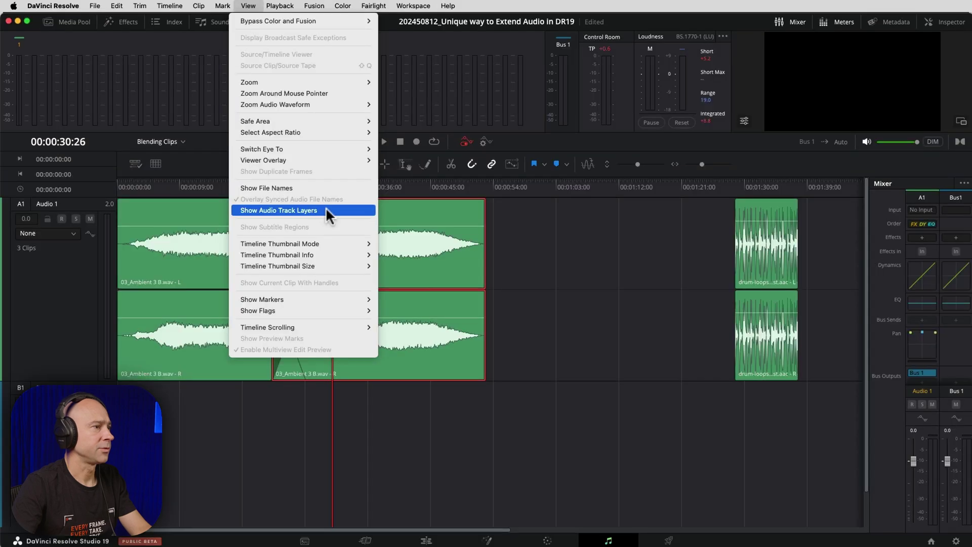
click(327, 208)
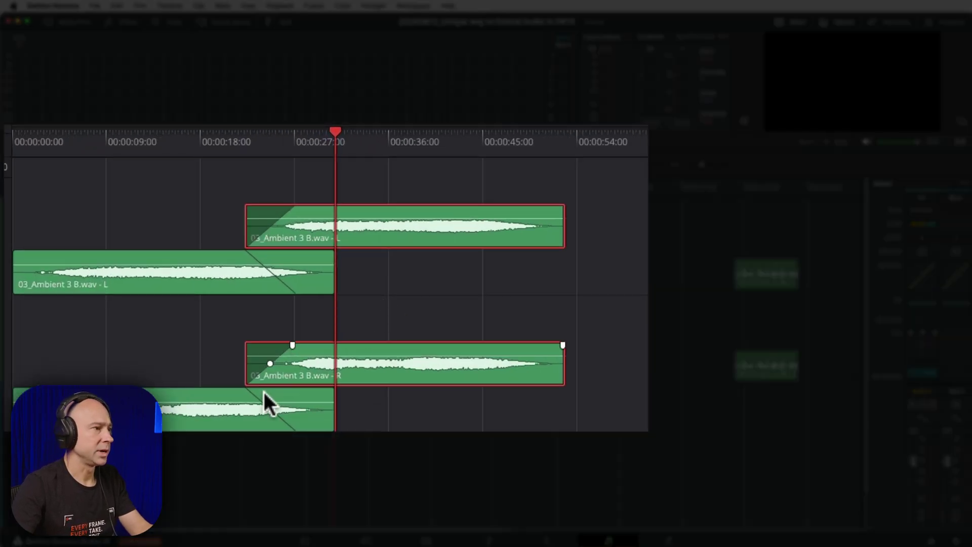
click(185, 412)
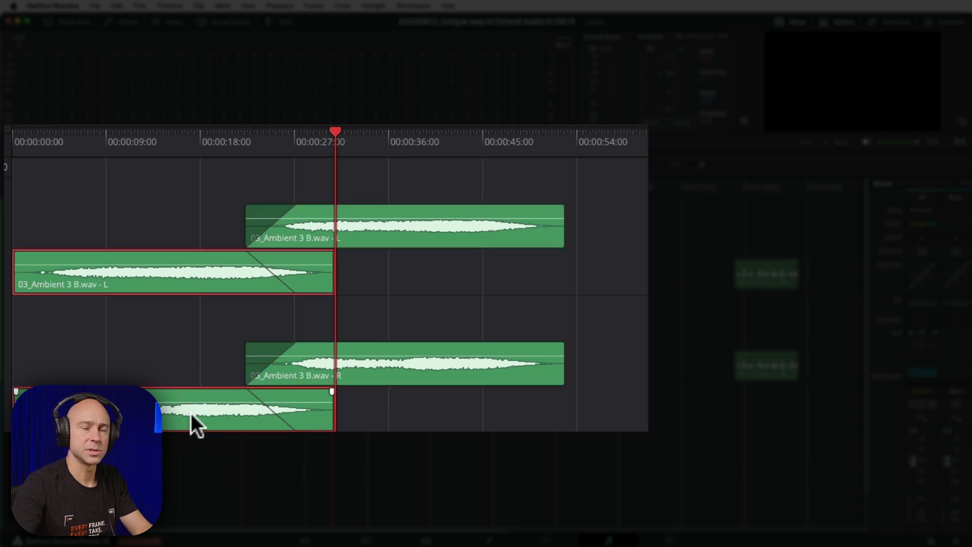
click(371, 380)
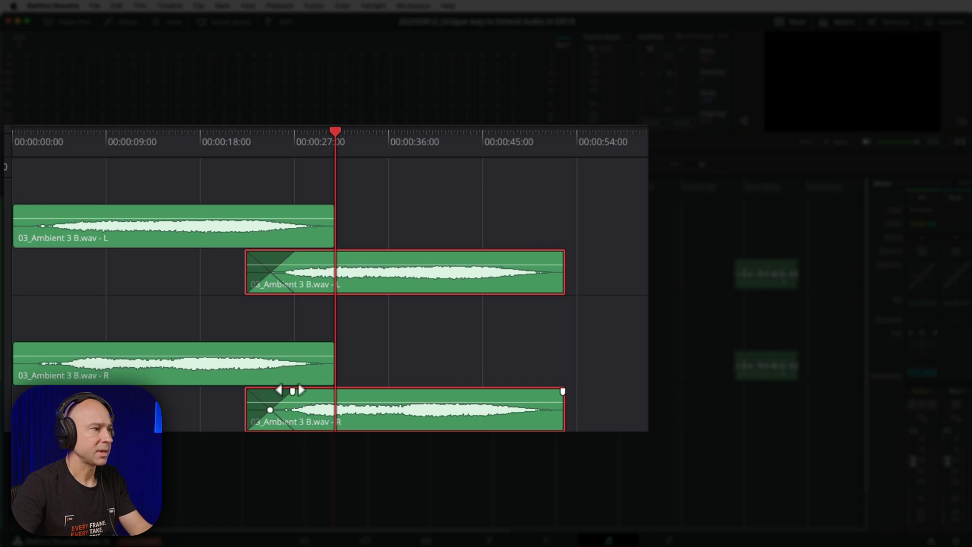
mouse_move(297, 392)
mouse_down()
mouse_move(308, 391)
mouse_move(275, 390)
mouse_move(302, 390)
mouse_up()
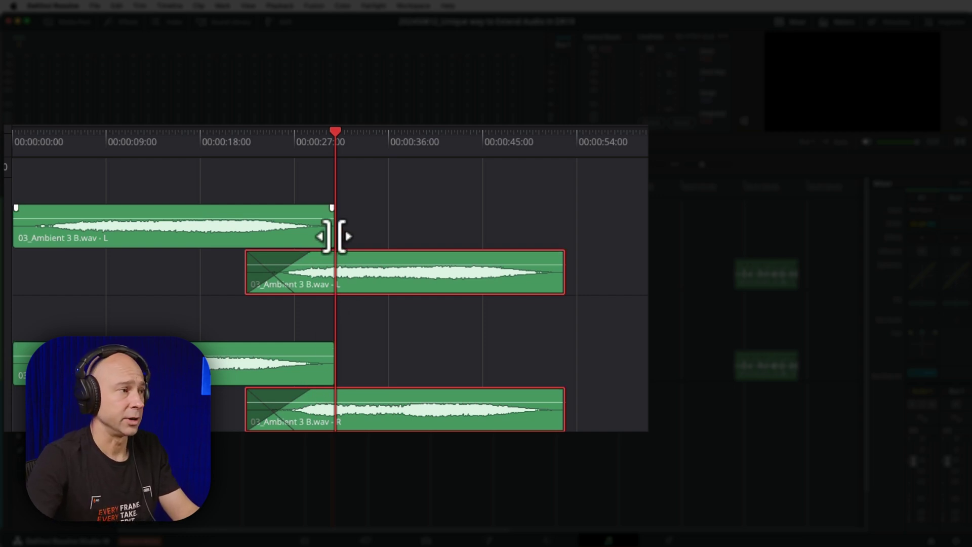
mouse_move(311, 244)
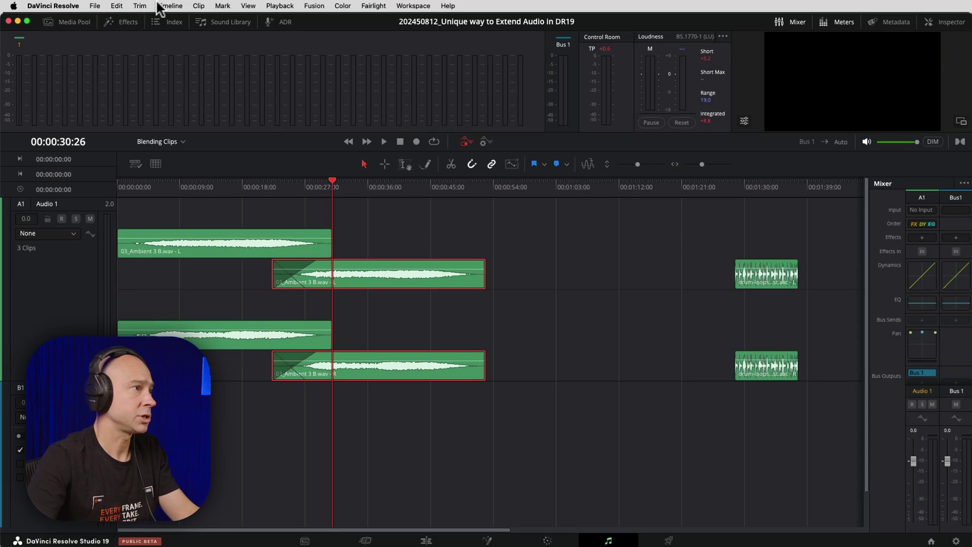
- Hide audio track layers and duplicate the second ambient clip to the right, leaving a gap near 00:00:45
click(167, 6)
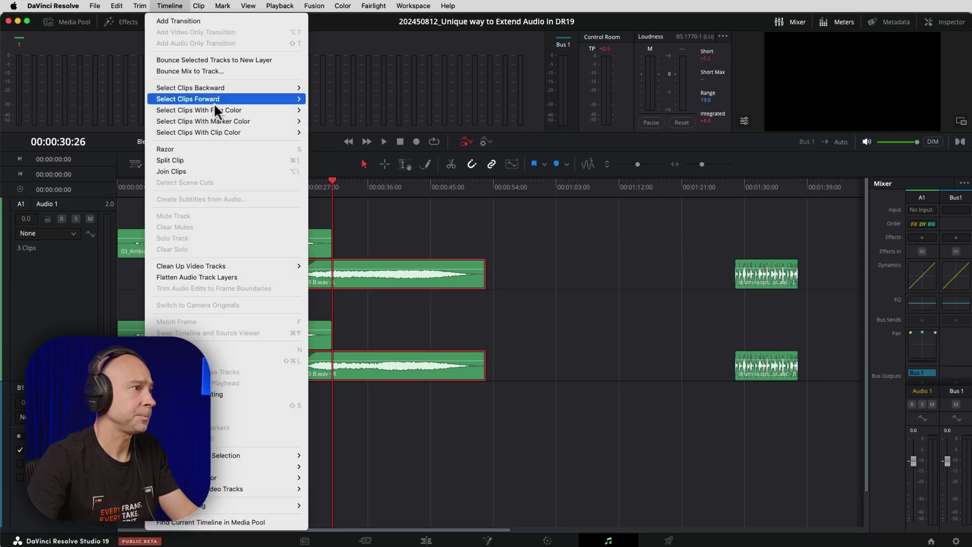
click(193, 394)
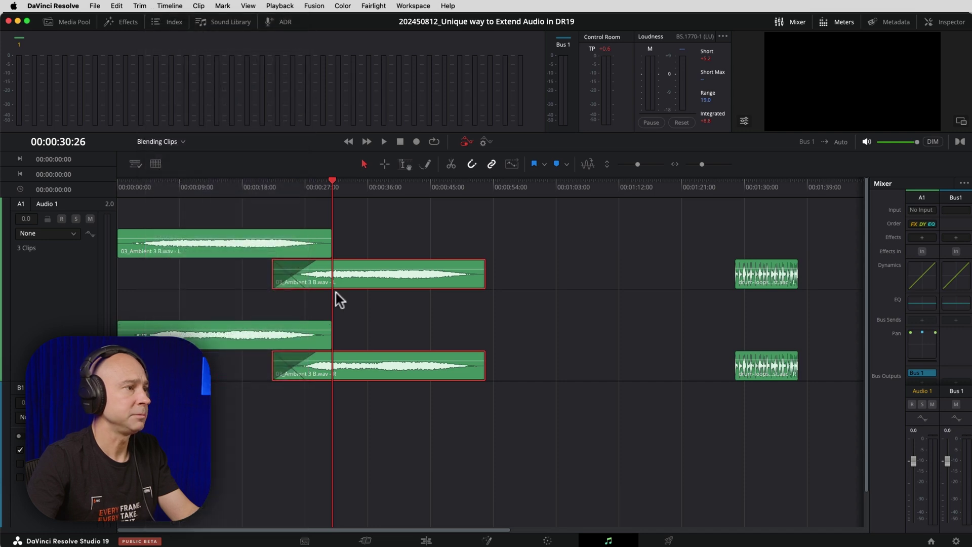
click(249, 6)
click(261, 211)
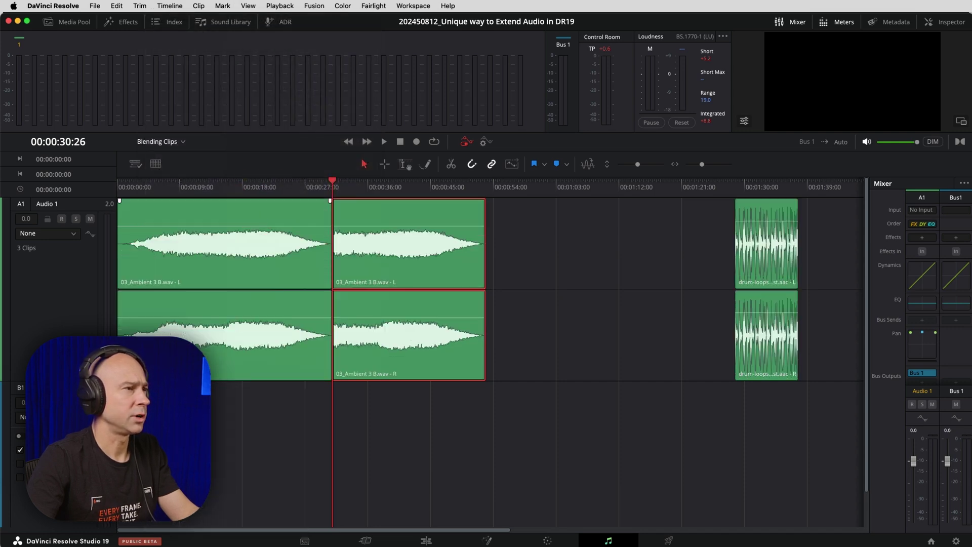
click(415, 273)
key(alt)
drag(419, 262, 642, 265)
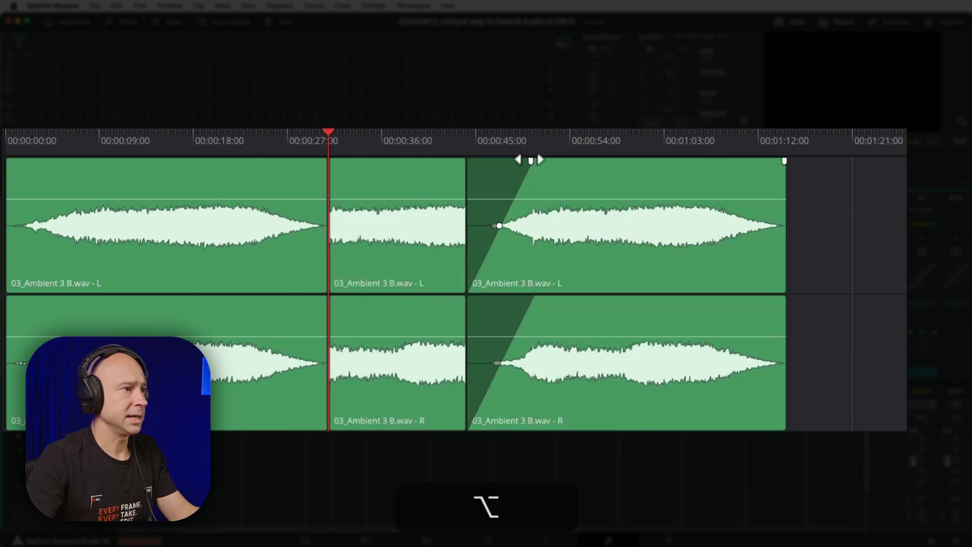
drag(570, 254, 597, 254)
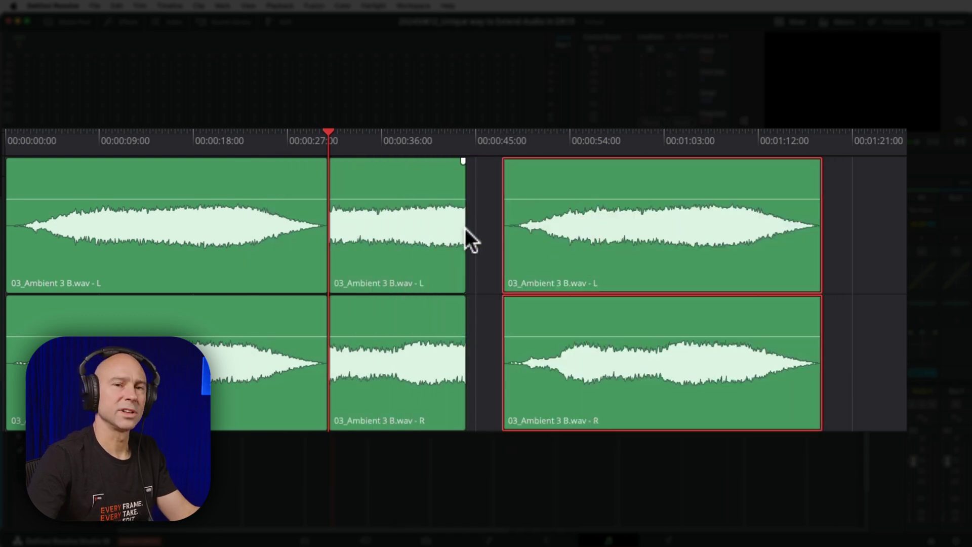
- Lengthen the middle ambient clip's end into the gap
click(398, 272)
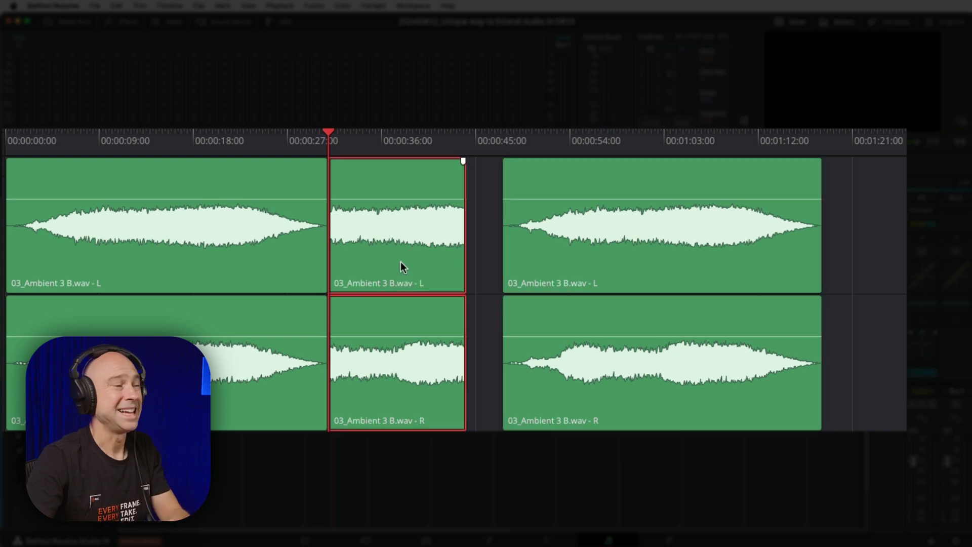
click(463, 238)
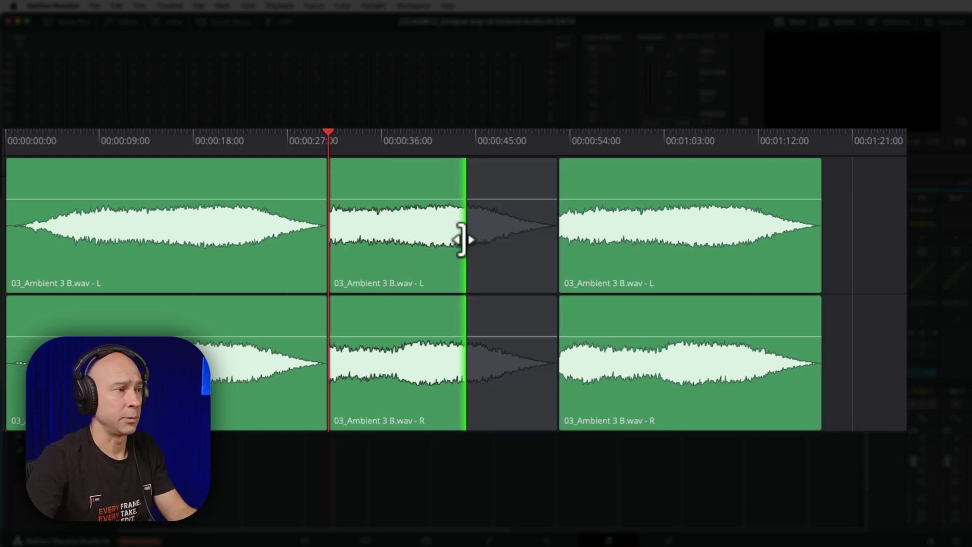
mouse_move(463, 239)
mouse_down()
mouse_move(482, 230)
mouse_move(471, 242)
mouse_up()
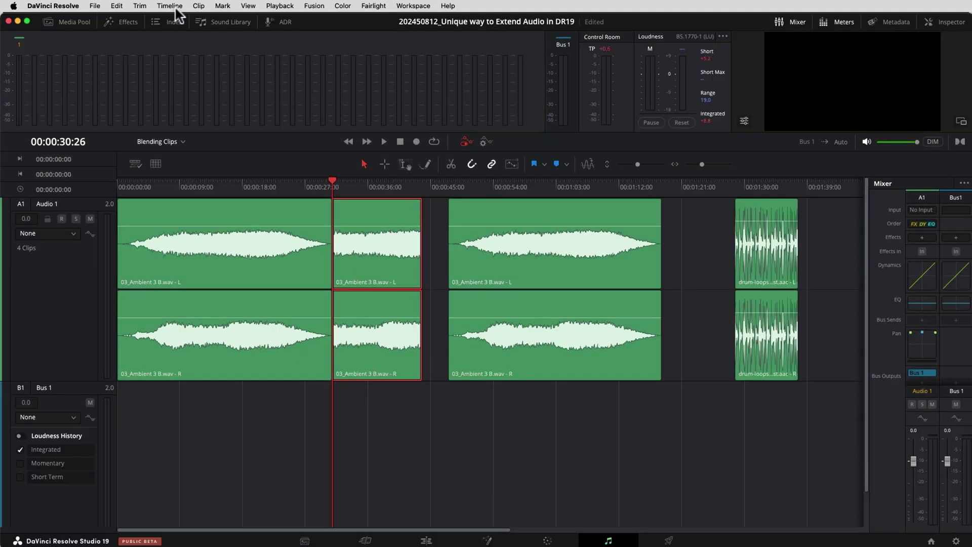
click(169, 6)
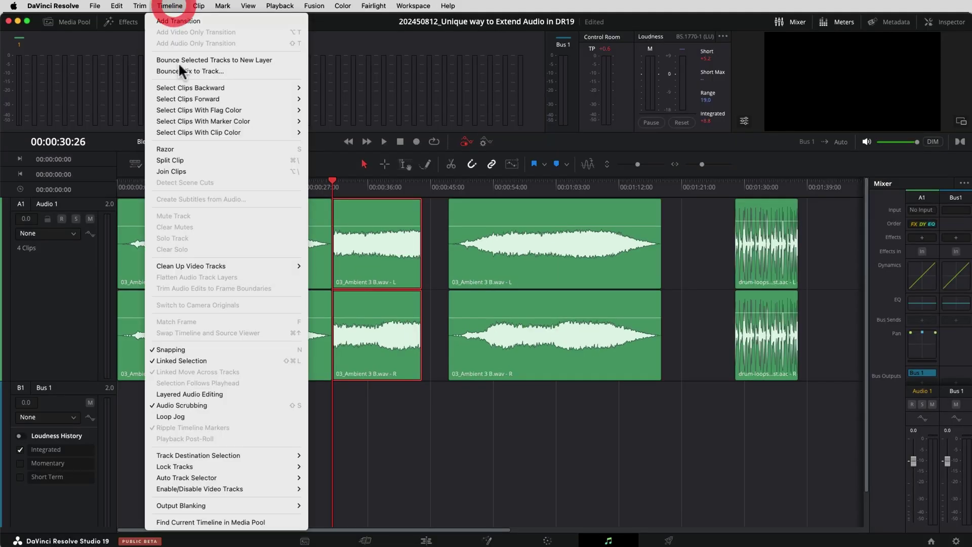
click(196, 395)
click(384, 5)
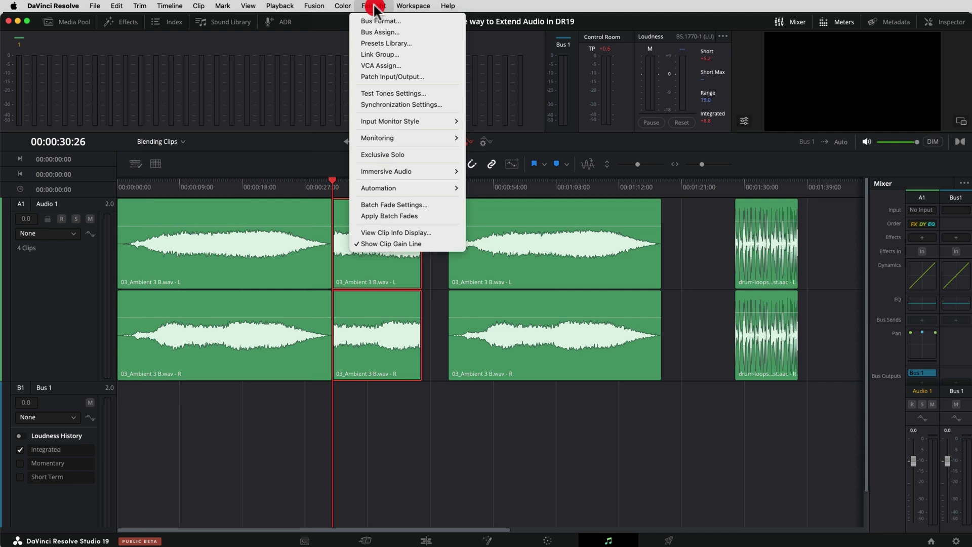
- Show stacked audio track layers, deselect, and drag the overlapping Ambient copy back to its place
click(259, 212)
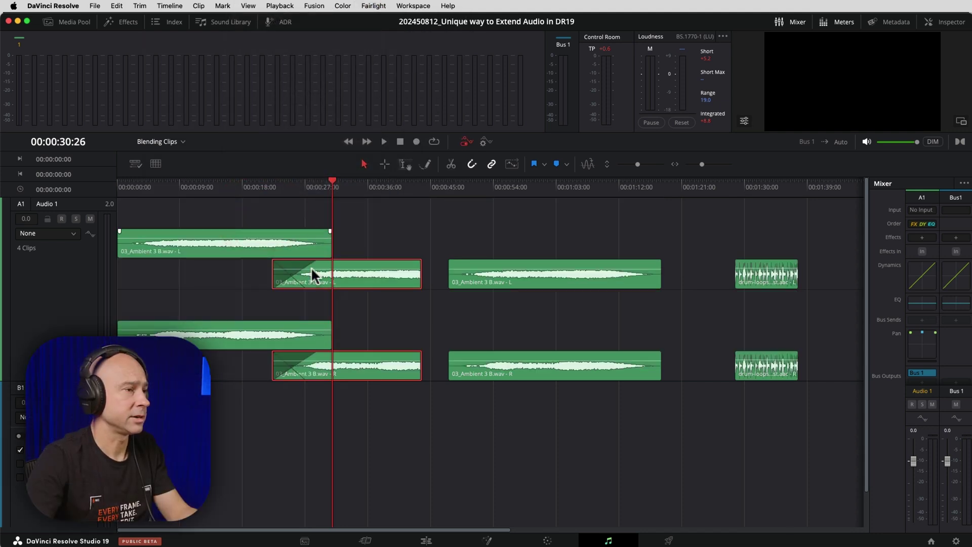
click(428, 273)
drag(298, 244, 308, 248)
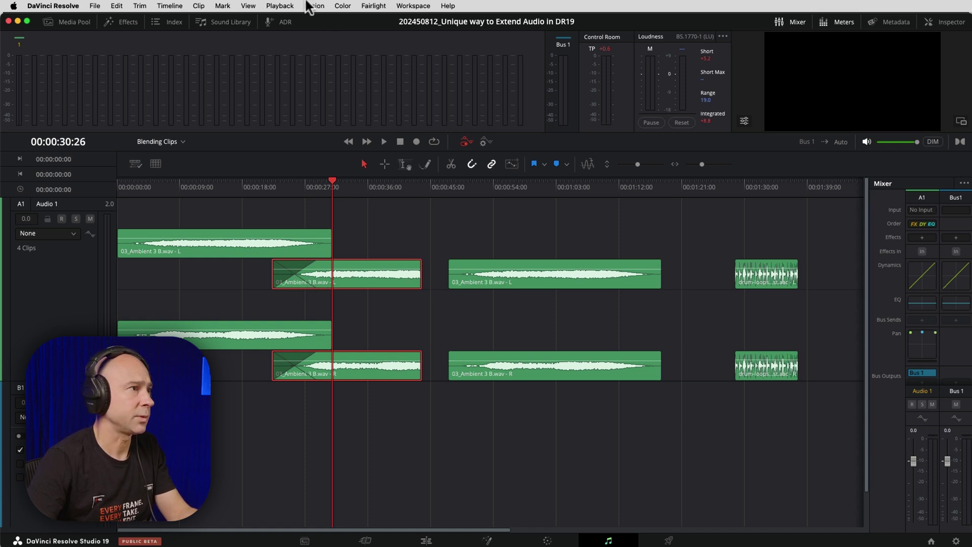
click(248, 8)
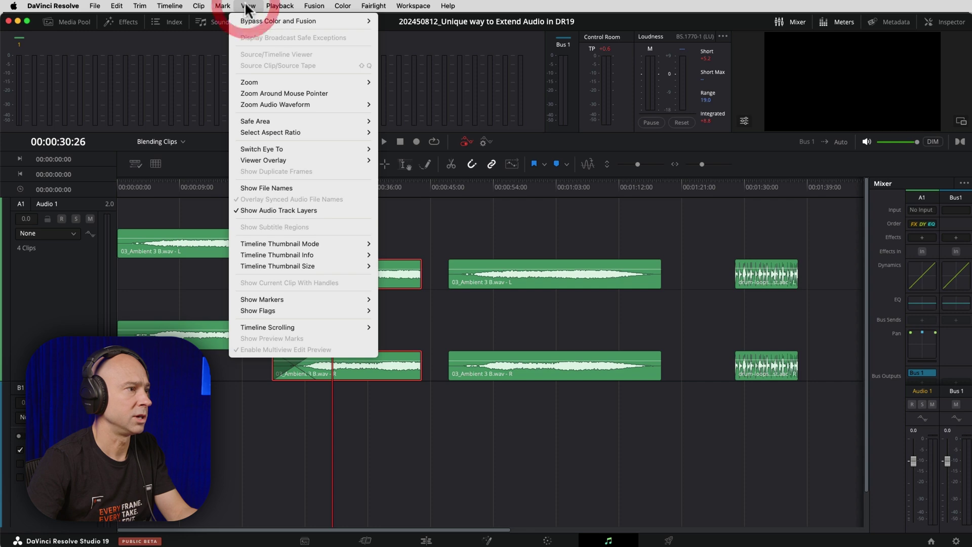
- Flatten the track layers, delete the third Ambient clip, and slide the copy over the first clip's end
click(292, 208)
click(491, 264)
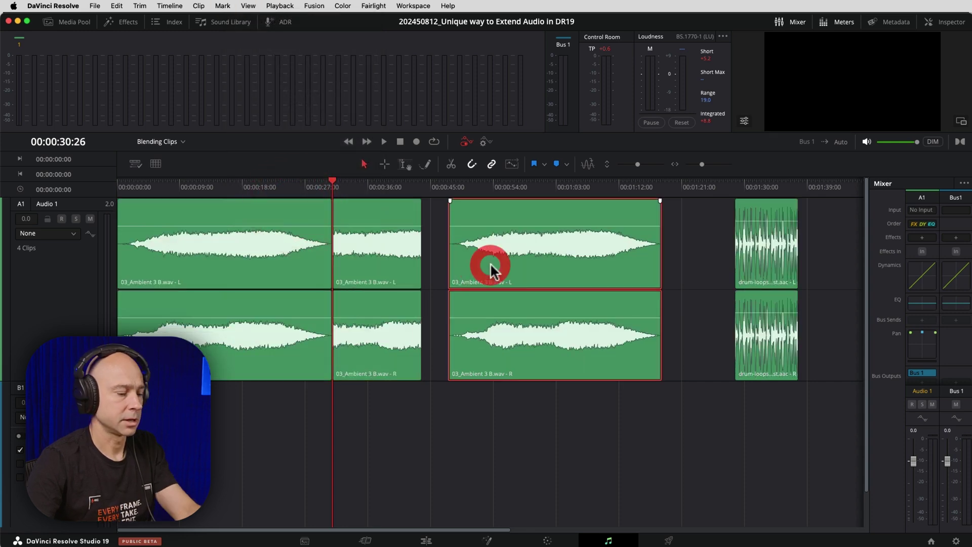
key(BackSpace)
drag(361, 270, 381, 263)
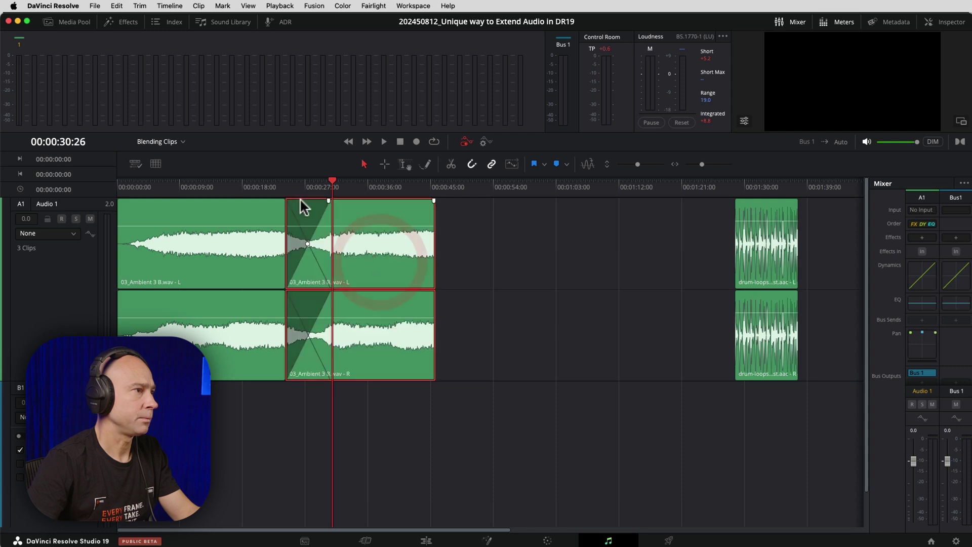
- Play back the crossfaded Ambient clips from about 00:00:21:21
click(269, 187)
key(space)
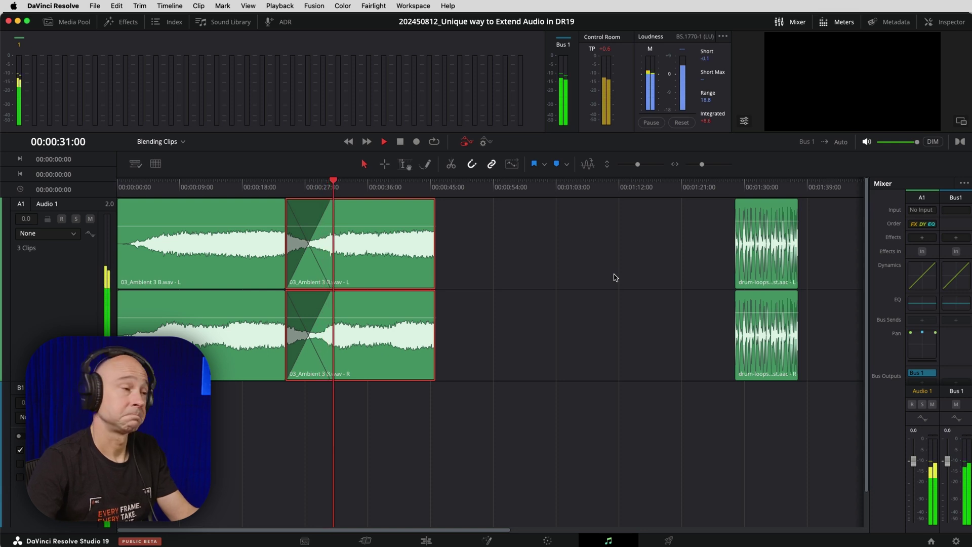
key(space)
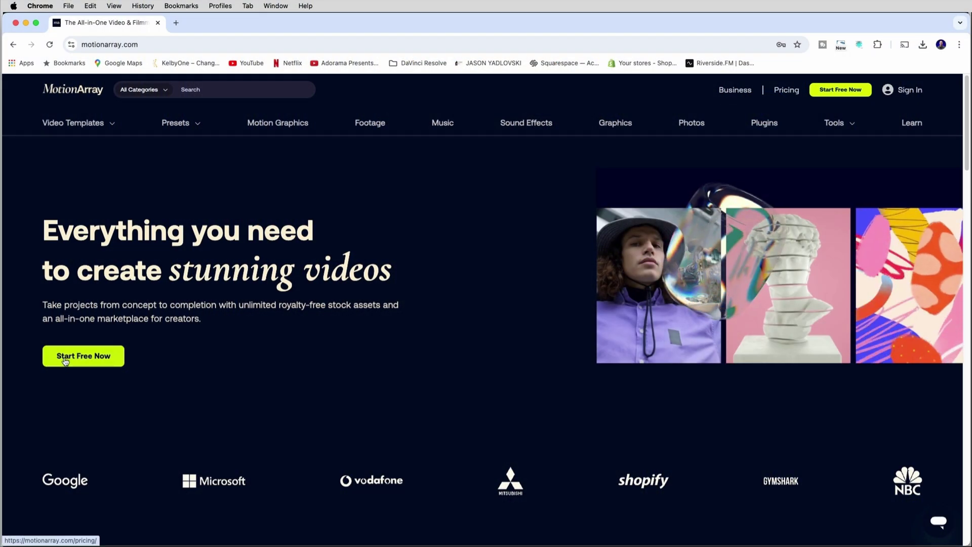
- Start the free Motion Array sign-up from the motionarray.com home page
click(65, 358)
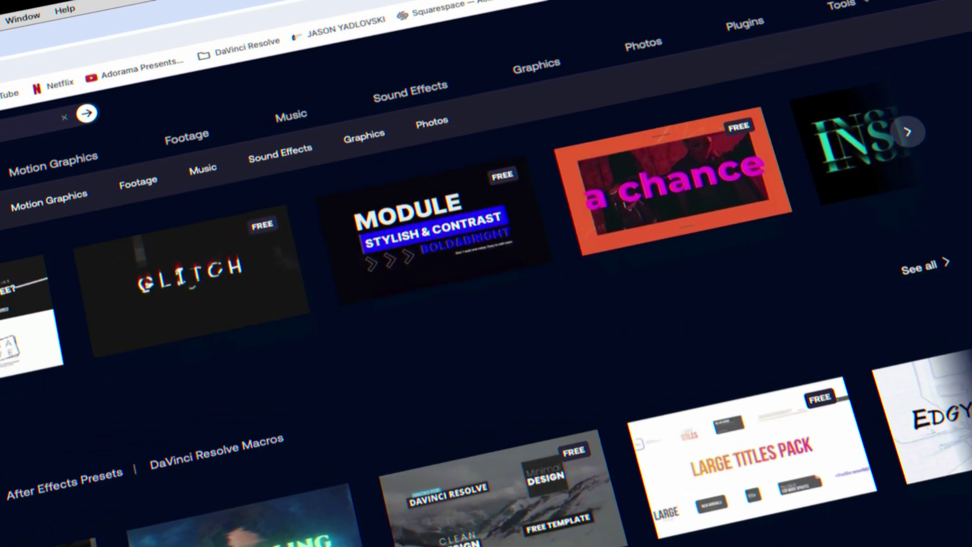
- Scroll down through Motion Array's free video templates and presets
scroll(486, 329, down, 3)
scroll(486, 330, down, 3)
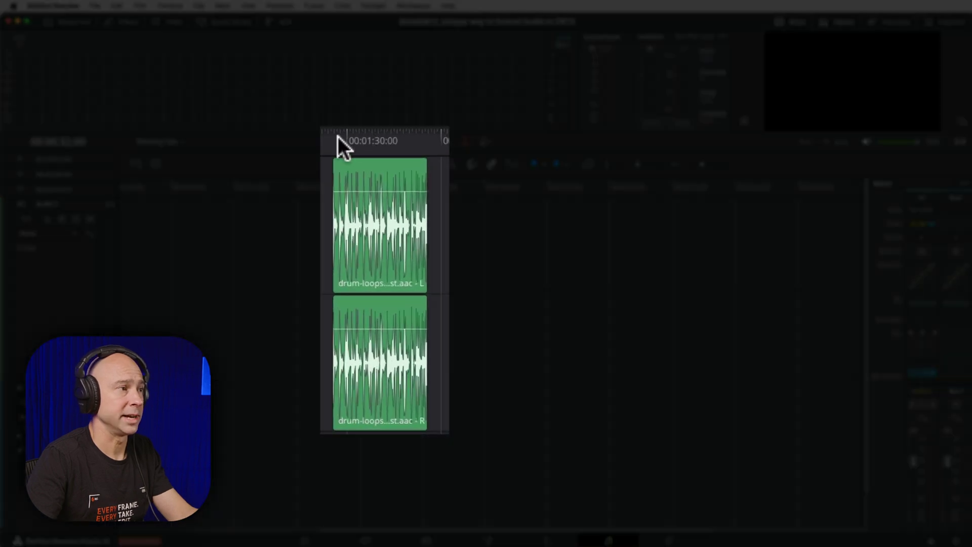
- Play the drum loop, then place a duplicate drum-loops clip right after the original near 00:01:35
key(space)
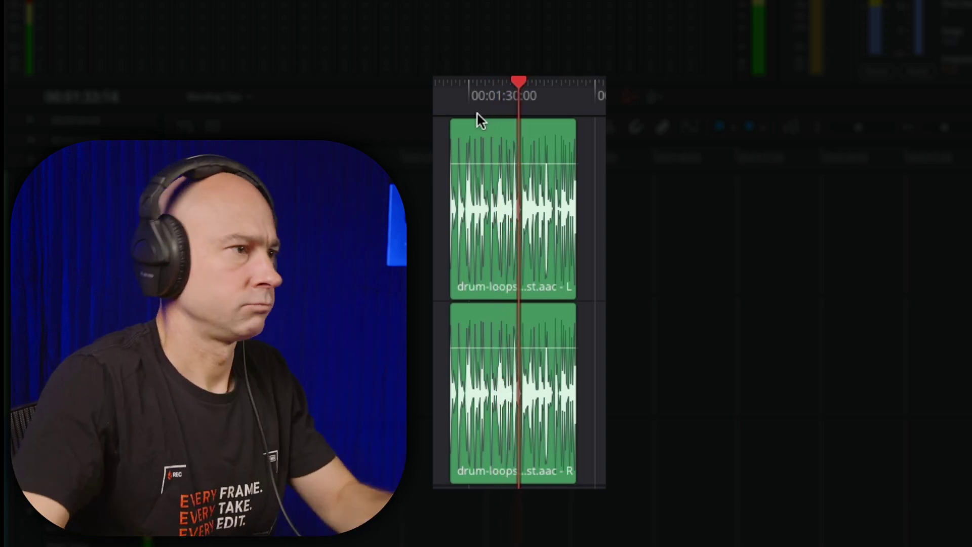
key(space)
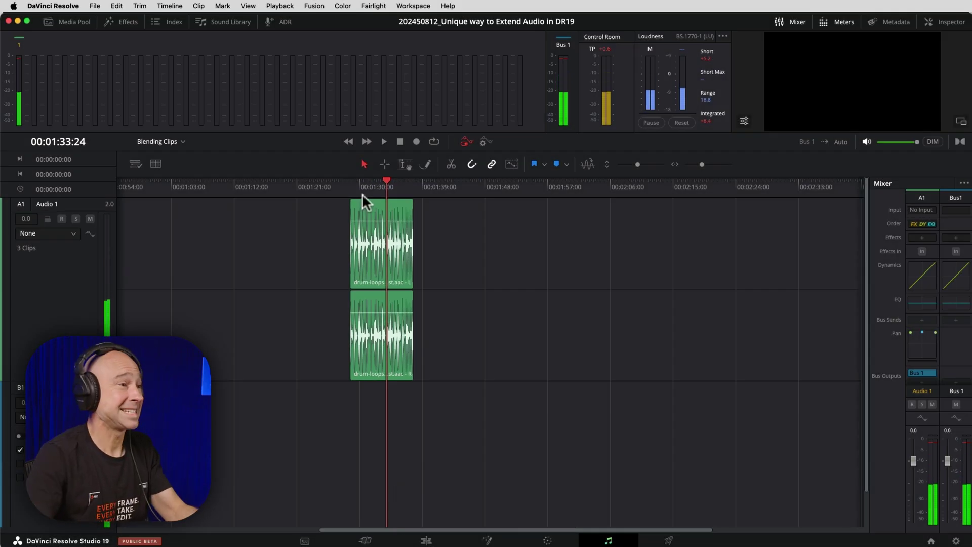
key(super+equal)
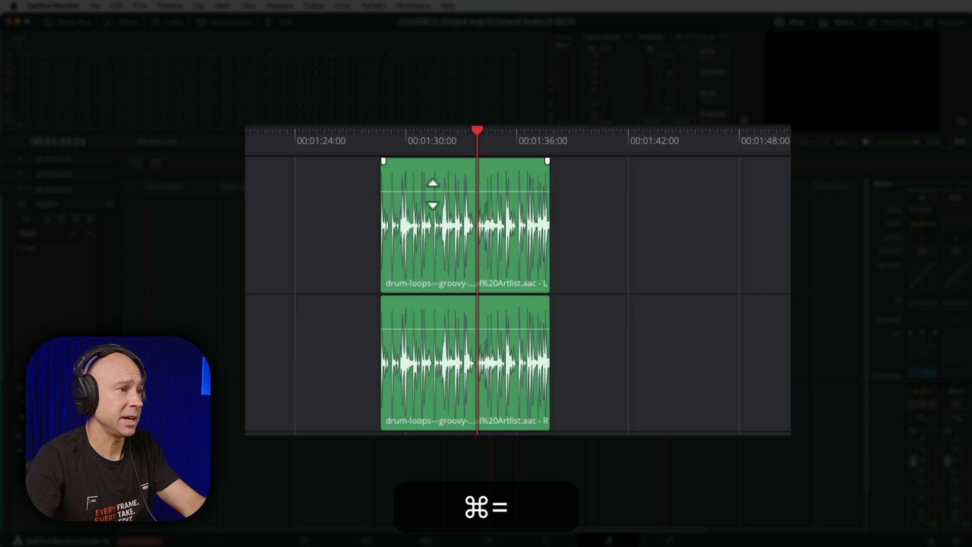
key(super+equal)
click(466, 257)
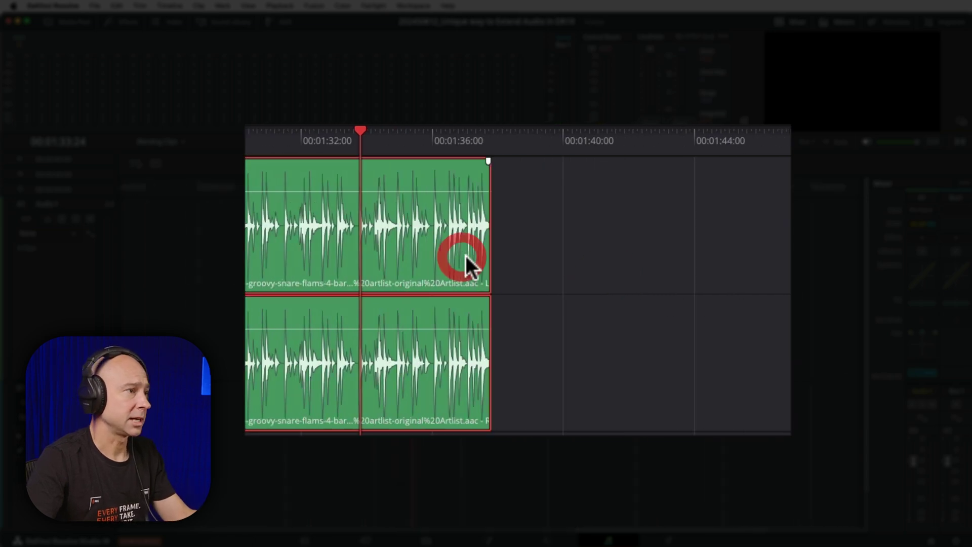
drag(252, 261, 500, 298)
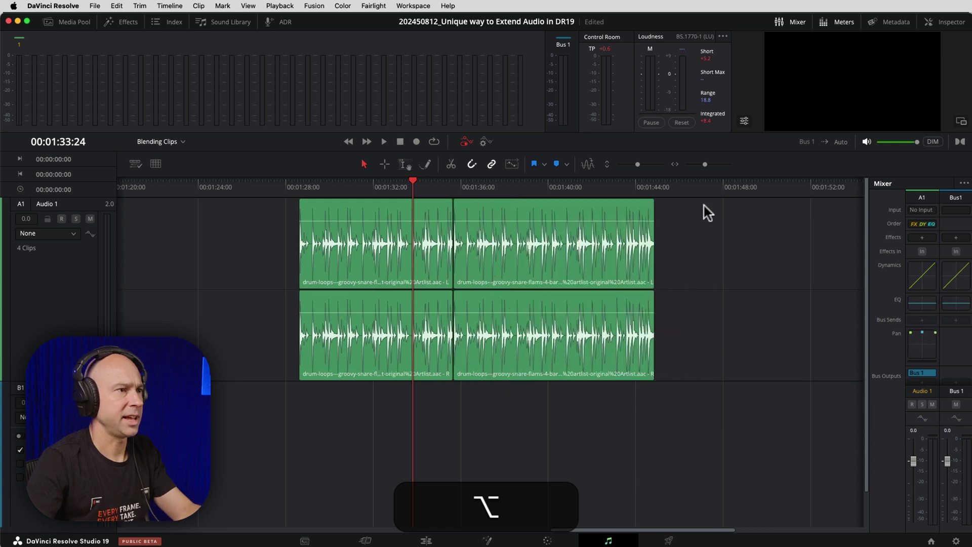
key(super+equal)
key(super+equal)
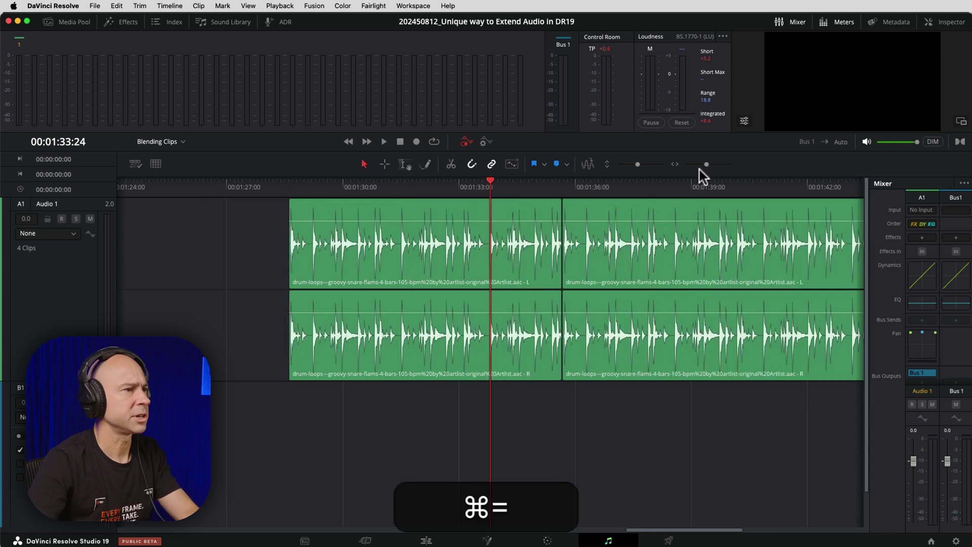
scroll(575, 359, right, 5)
click(575, 359)
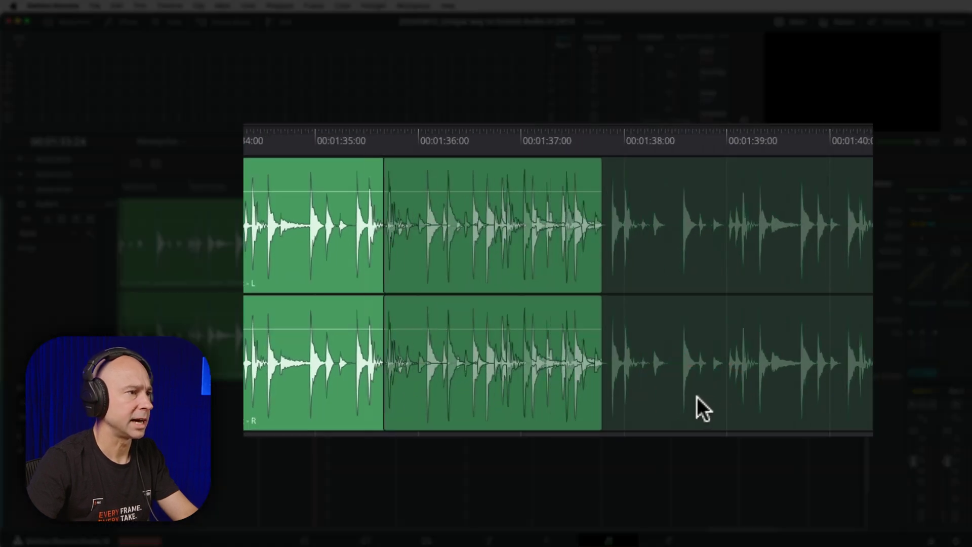
- Slide the duplicate drum-loop clip left so it overlaps the original's end, then select it
drag(675, 396, 790, 404)
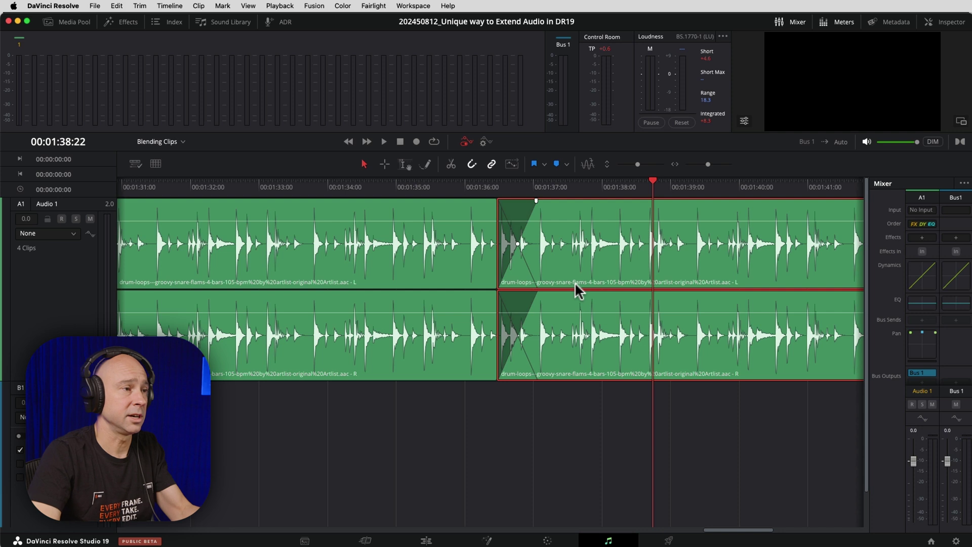
click(437, 201)
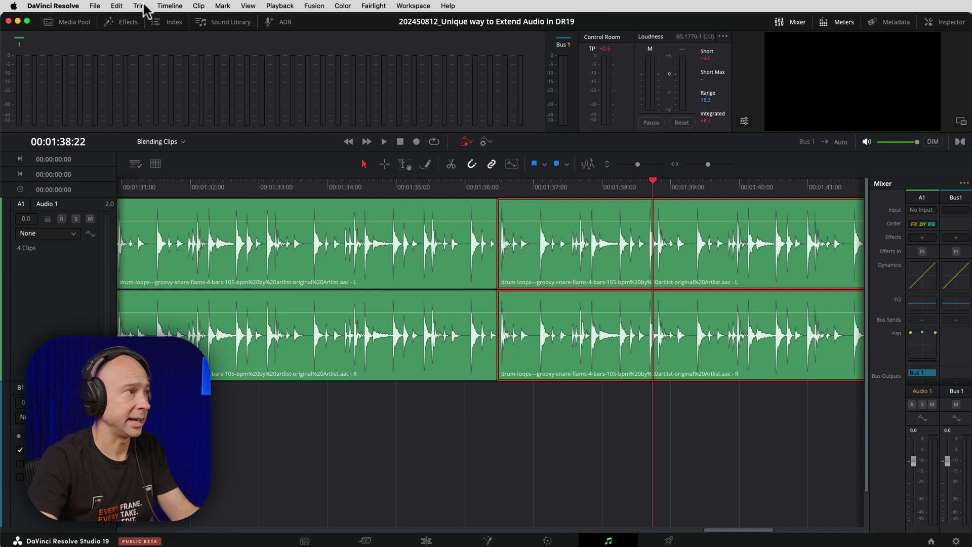
- Delete the duplicate drum clip and toggle Timeline > Layered Audio Editing
click(539, 260)
key(BackSpace)
click(139, 6)
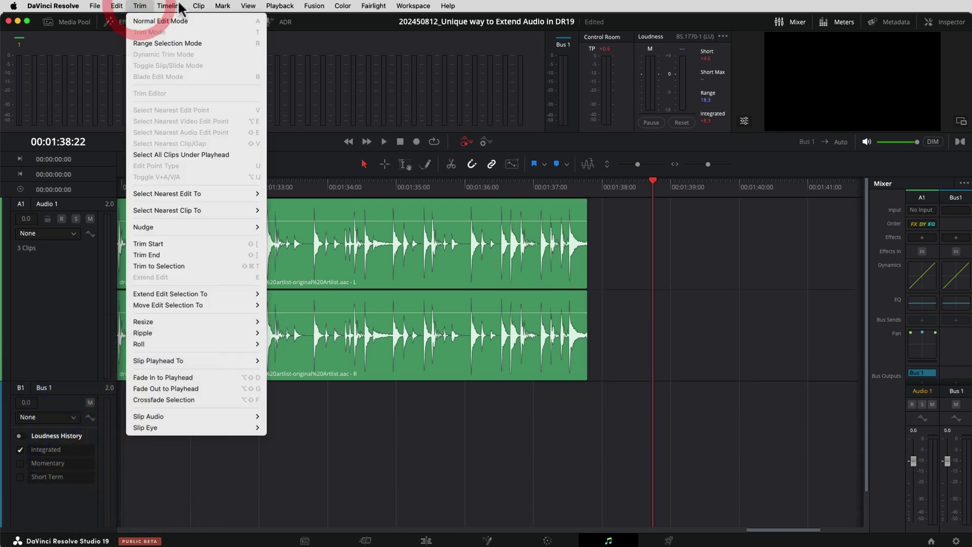
mouse_move(170, 8)
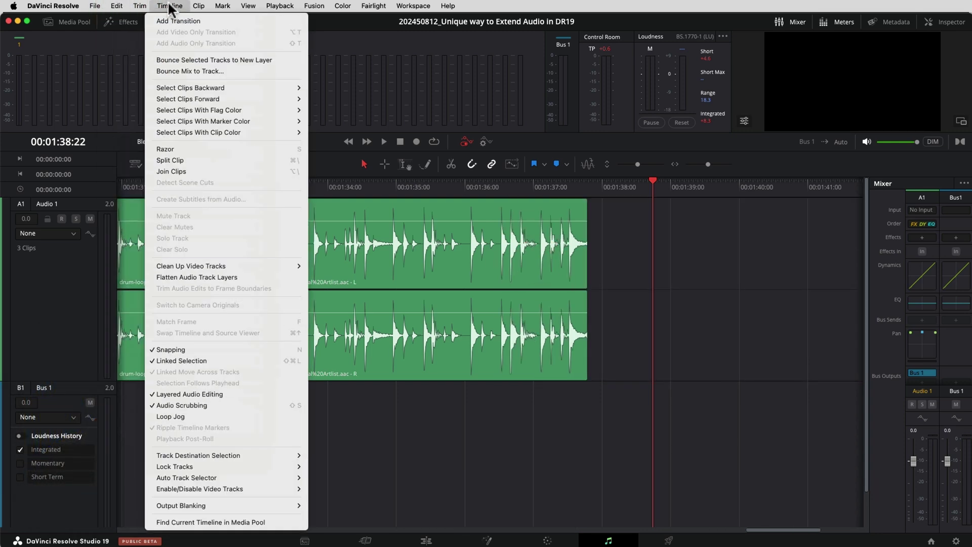
click(210, 395)
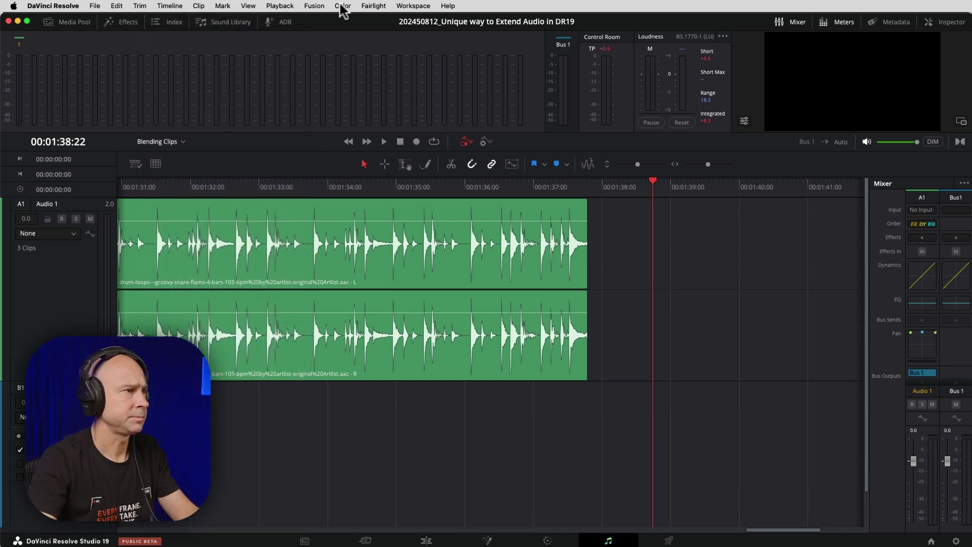
- Loop-extend the drum clip into a second copy, then trim back the first clip's end
key(shift+z)
drag(338, 362, 532, 359)
key(super+equal)
click(420, 382)
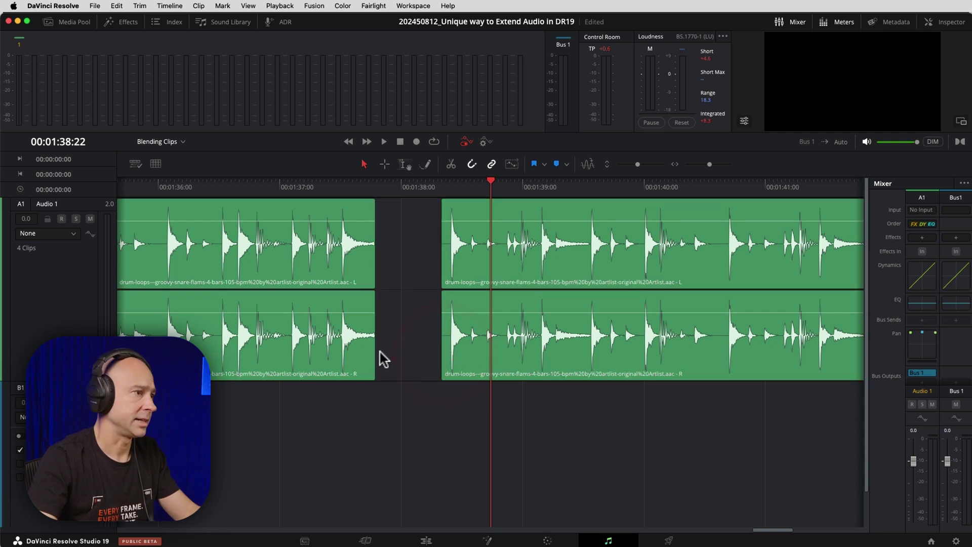
drag(368, 355, 336, 353)
click(339, 351)
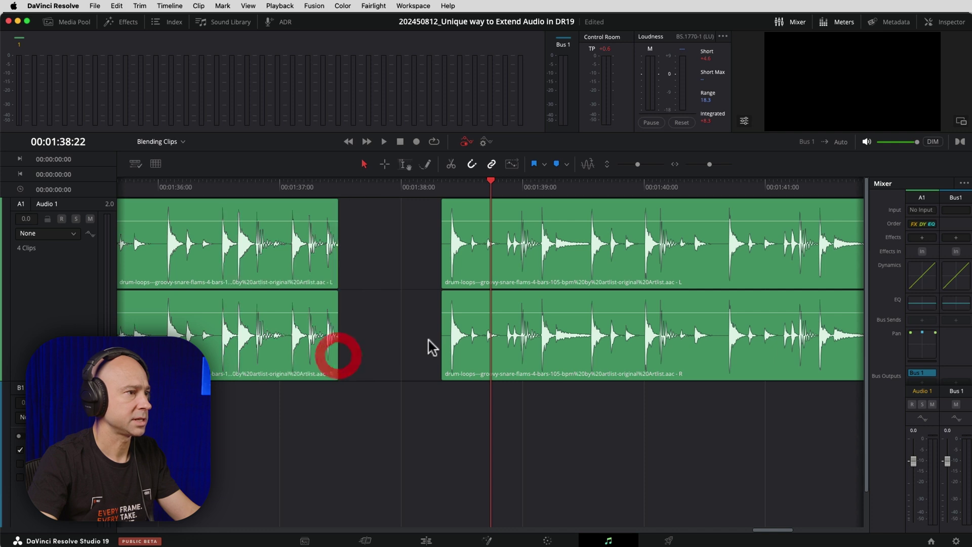
- Try a Cross Fade 0 dB at the drum clip junction, play it back, then undo it
click(126, 22)
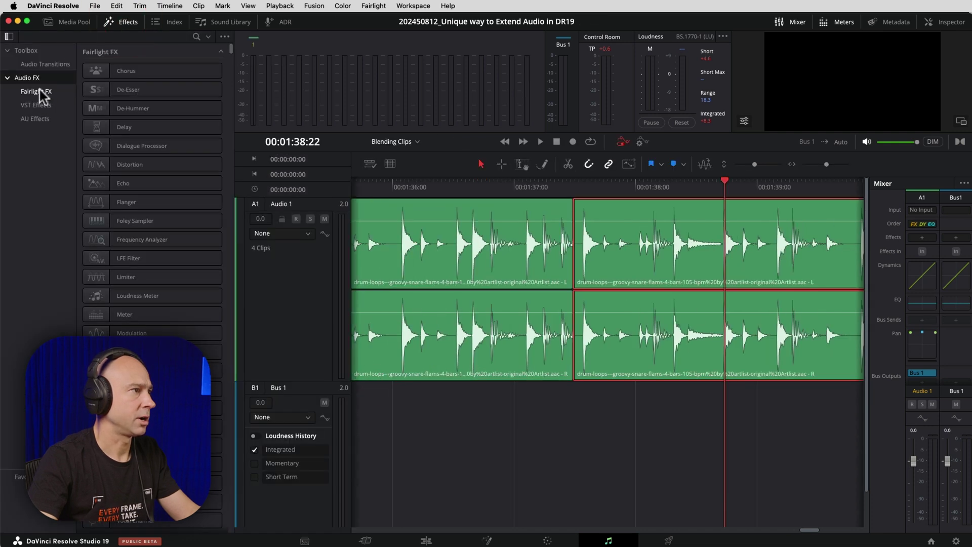
click(34, 64)
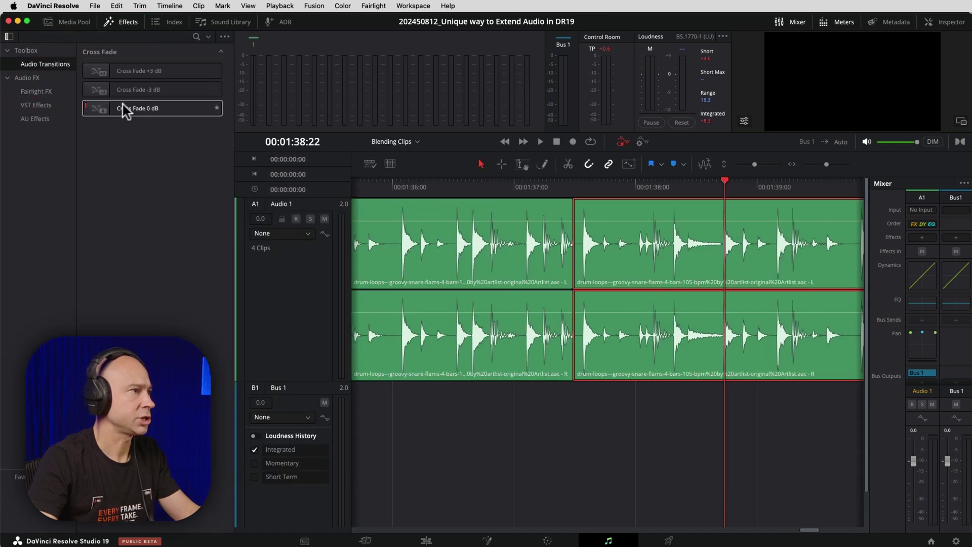
drag(573, 241, 573, 236)
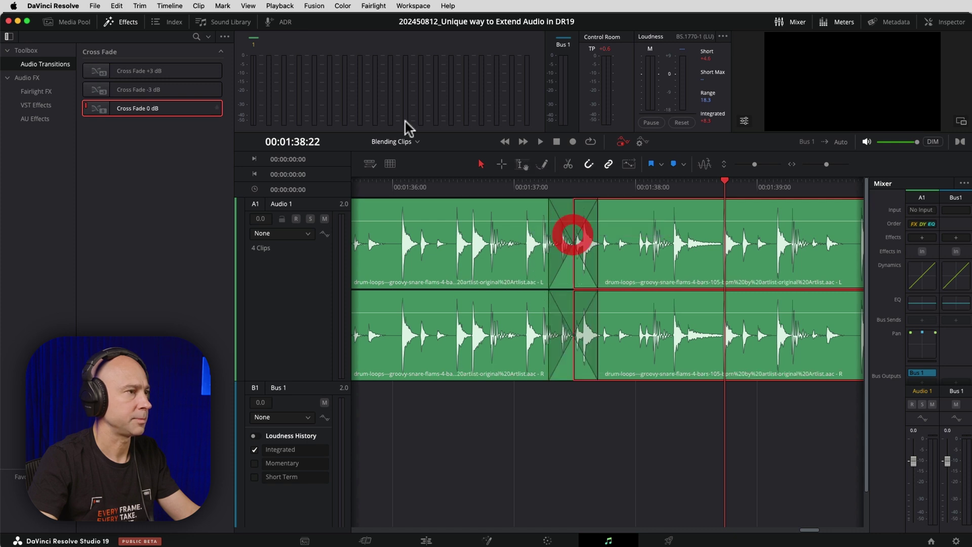
click(122, 21)
click(150, 188)
key(space)
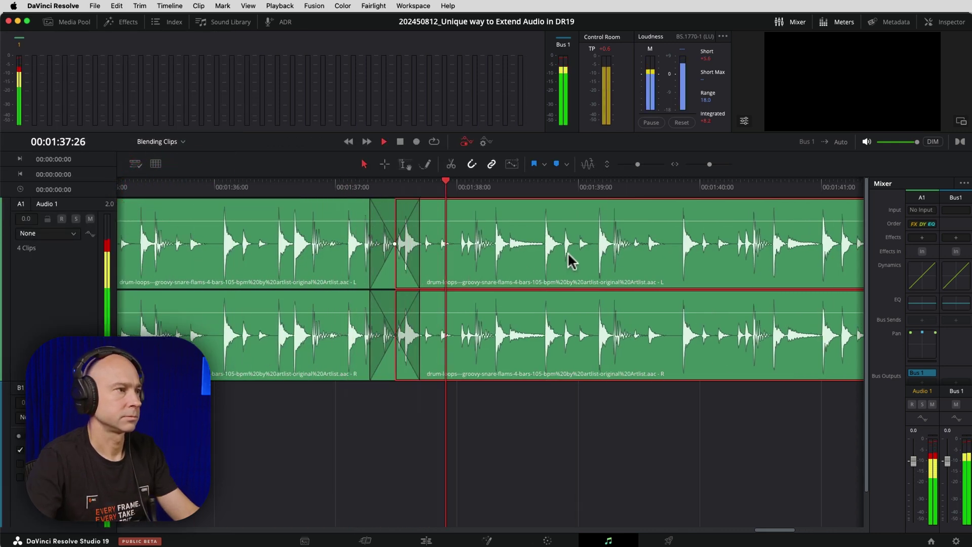
key(super+z)
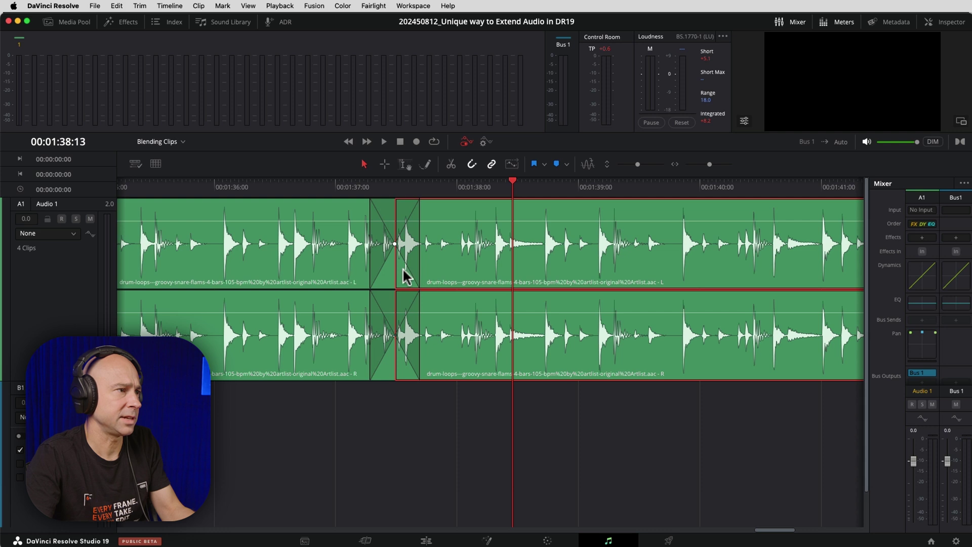
- Slide the second drum clip left, trim its start right, and lengthen the first clip's end
drag(484, 266, 391, 269)
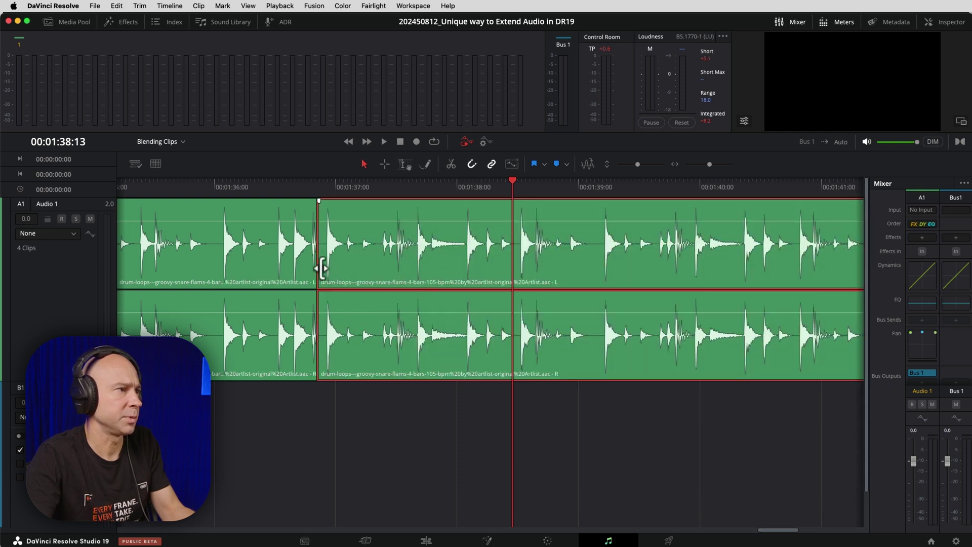
drag(321, 268, 409, 267)
drag(320, 267, 393, 267)
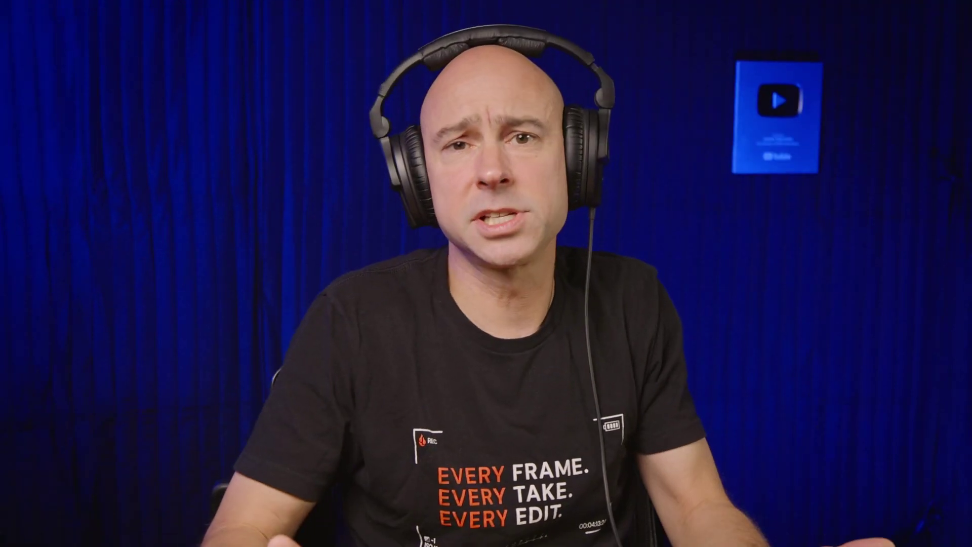